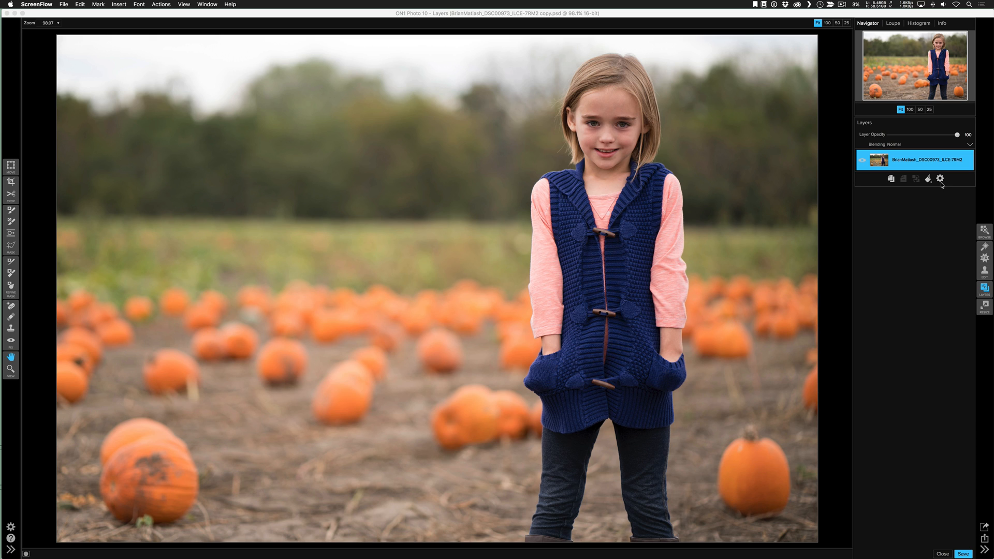
- Send the pumpkin field photo to the Portrait module and select the girl's face for retouching
left_click(942, 183)
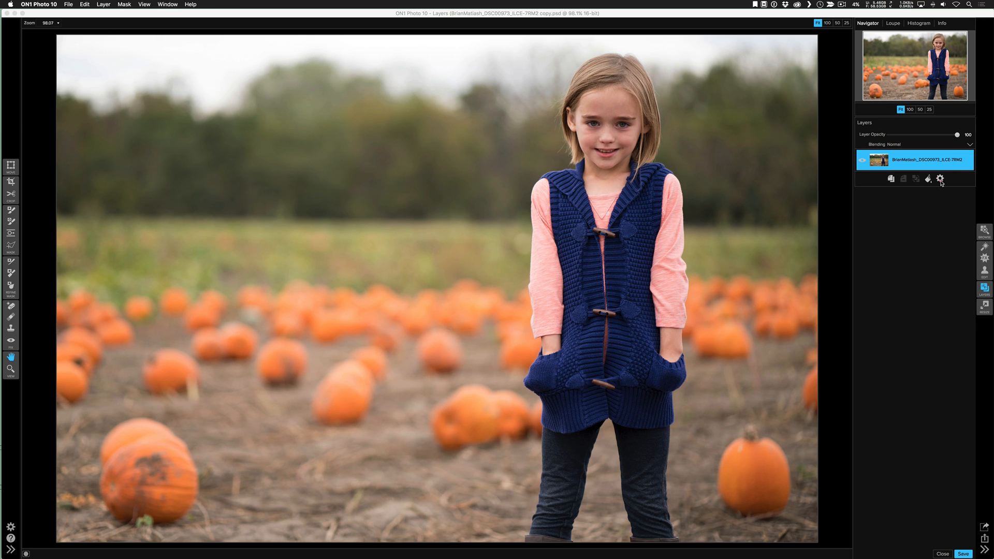
mouse_move(966, 169)
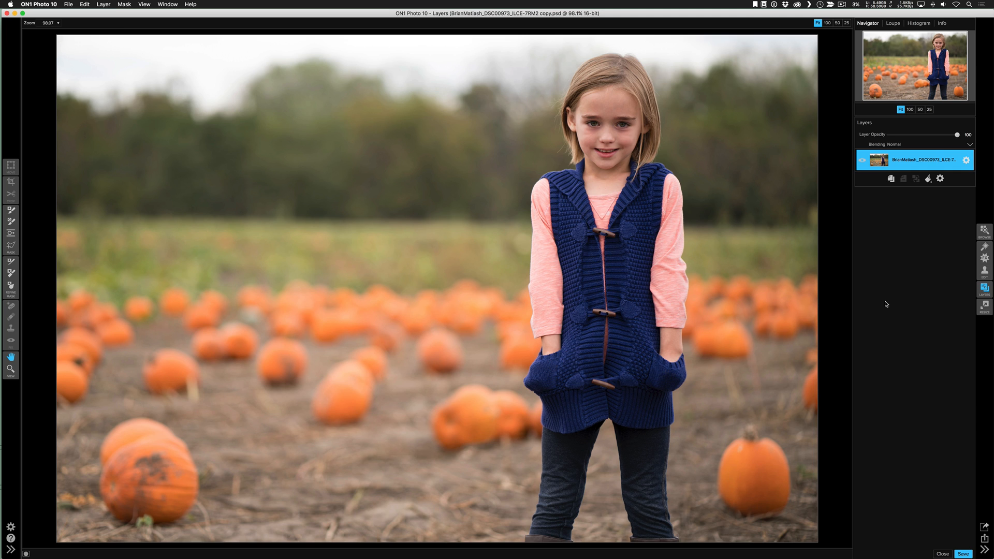
left_click(985, 272)
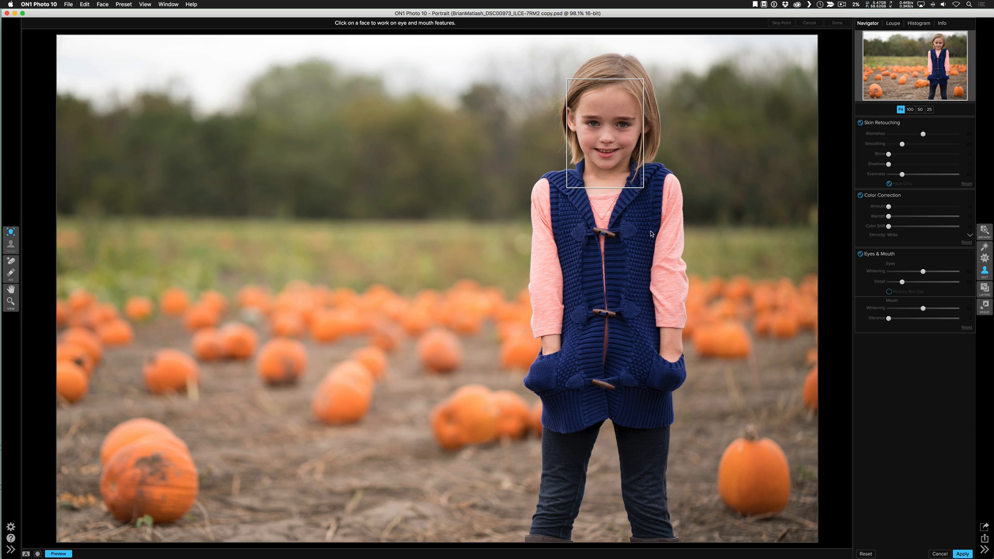
left_click(621, 190)
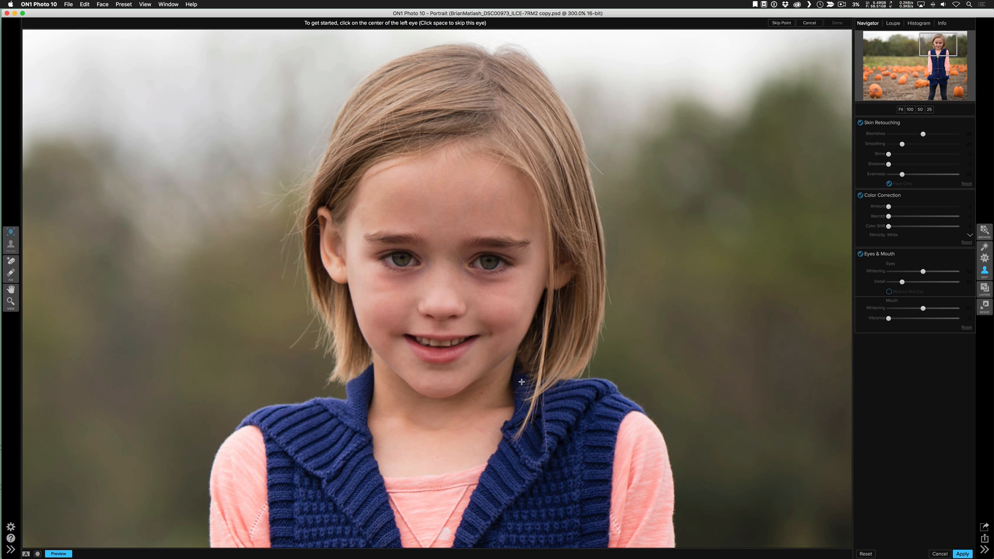
- Mark the centres of both eyes and both corners of the mouth, and accept the points
left_click(402, 258)
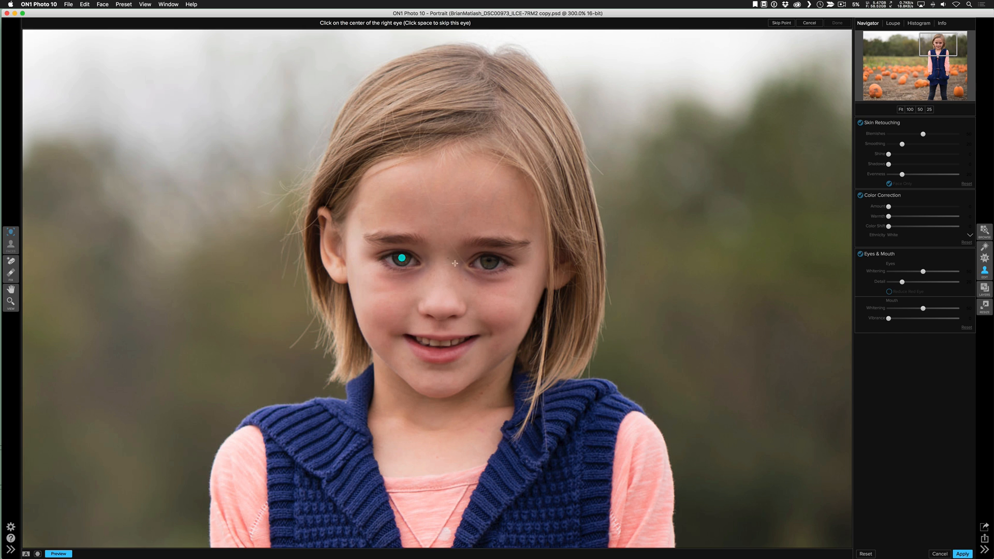
left_click(489, 261)
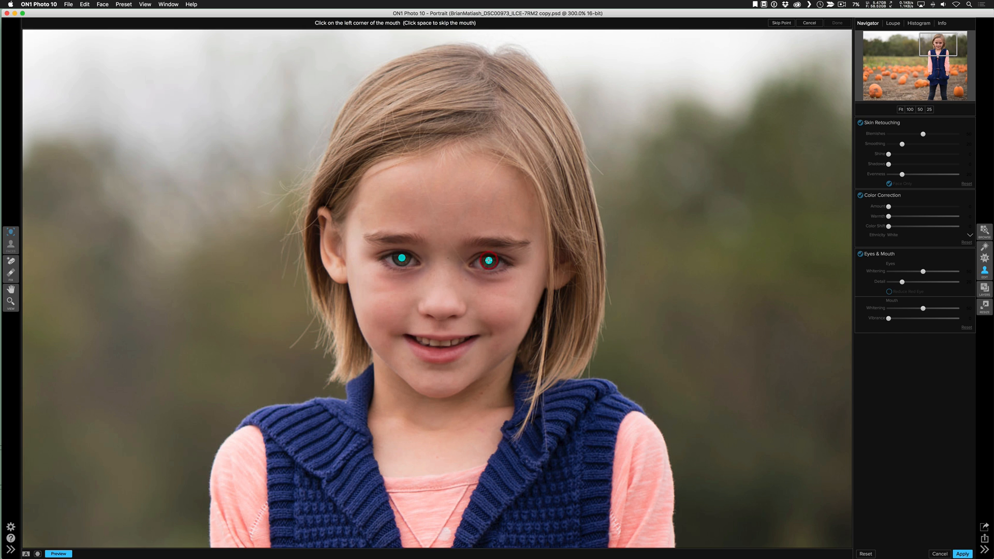
left_click(404, 335)
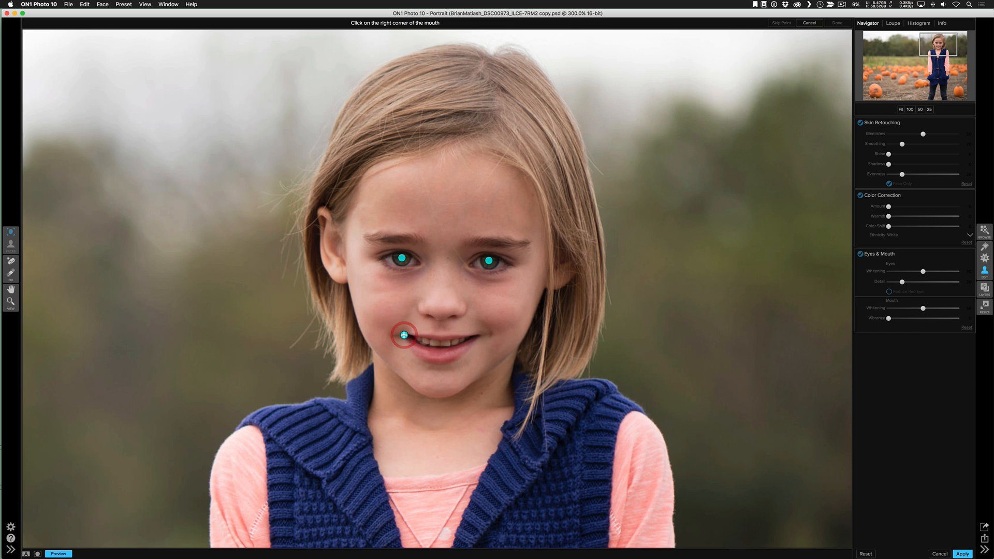
left_click(479, 335)
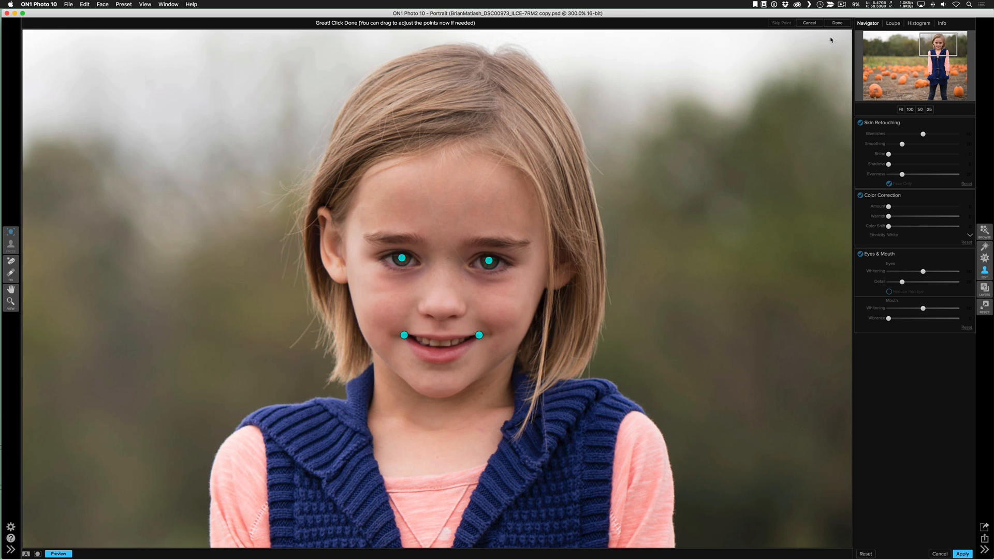
left_click(837, 23)
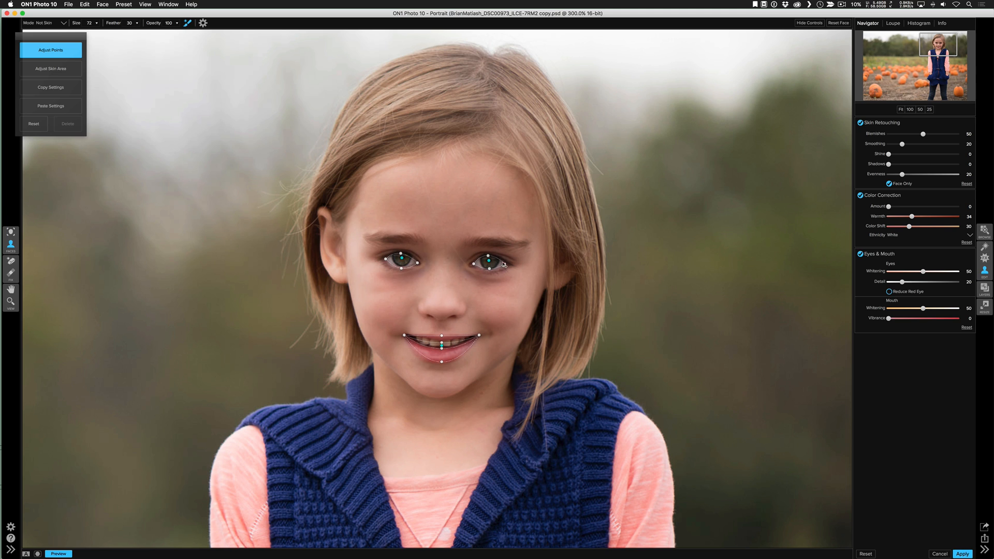
- Fine-tune the control points around the right-hand eye and the mouth, and reposition the floating face controls nearer the face
left_click_drag(503, 264, 506, 264)
left_click_drag(441, 343, 441, 342)
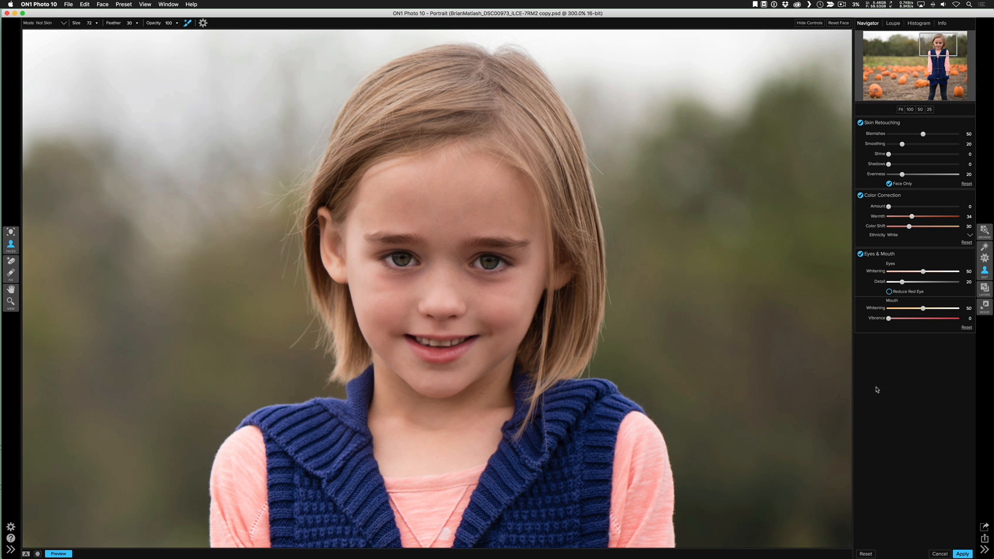
left_click_drag(65, 43, 203, 218)
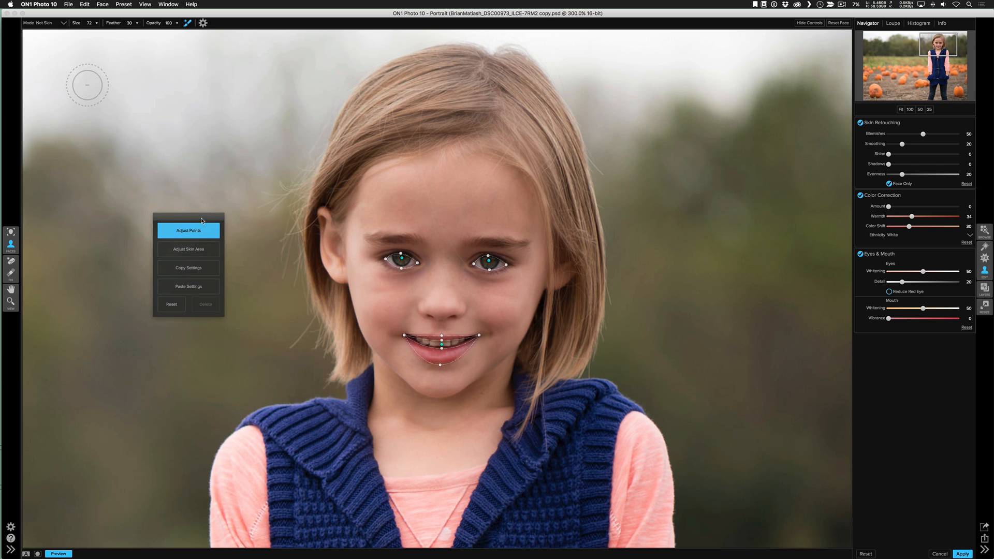
- Adjust the skin area by painting the hairline, the hair beside the face and the neck as Not Skin
left_click(187, 254)
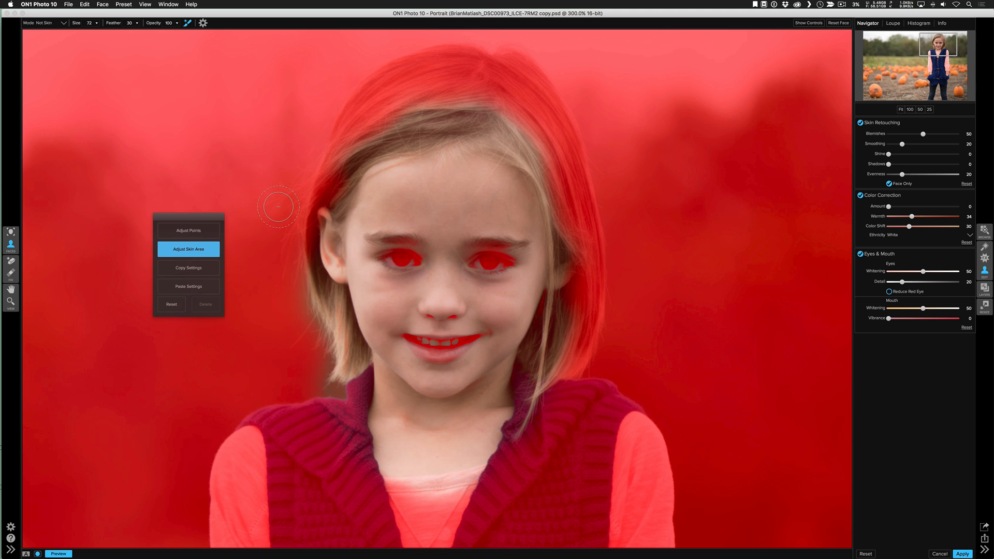
mouse_move(388, 137)
left_mouse_down()
mouse_move(456, 126)
mouse_move(429, 119)
left_mouse_up()
mouse_move(498, 121)
left_mouse_down()
mouse_move(532, 152)
mouse_move(460, 119)
mouse_move(408, 133)
mouse_move(482, 127)
mouse_move(413, 140)
mouse_move(372, 166)
mouse_move(504, 126)
mouse_move(553, 188)
mouse_move(569, 252)
mouse_move(556, 323)
mouse_move(556, 306)
mouse_move(559, 387)
mouse_move(548, 364)
mouse_move(539, 381)
mouse_move(550, 320)
mouse_move(536, 398)
mouse_move(542, 373)
mouse_move(534, 400)
mouse_move(510, 387)
mouse_move(483, 445)
mouse_move(520, 413)
mouse_move(490, 414)
mouse_move(485, 436)
mouse_move(486, 420)
mouse_move(417, 467)
mouse_move(456, 447)
mouse_move(395, 460)
mouse_move(497, 437)
mouse_move(511, 389)
mouse_move(508, 401)
mouse_move(440, 440)
mouse_move(372, 445)
mouse_move(455, 433)
mouse_move(482, 412)
mouse_move(394, 422)
mouse_move(399, 430)
mouse_move(379, 416)
mouse_move(382, 446)
left_mouse_up()
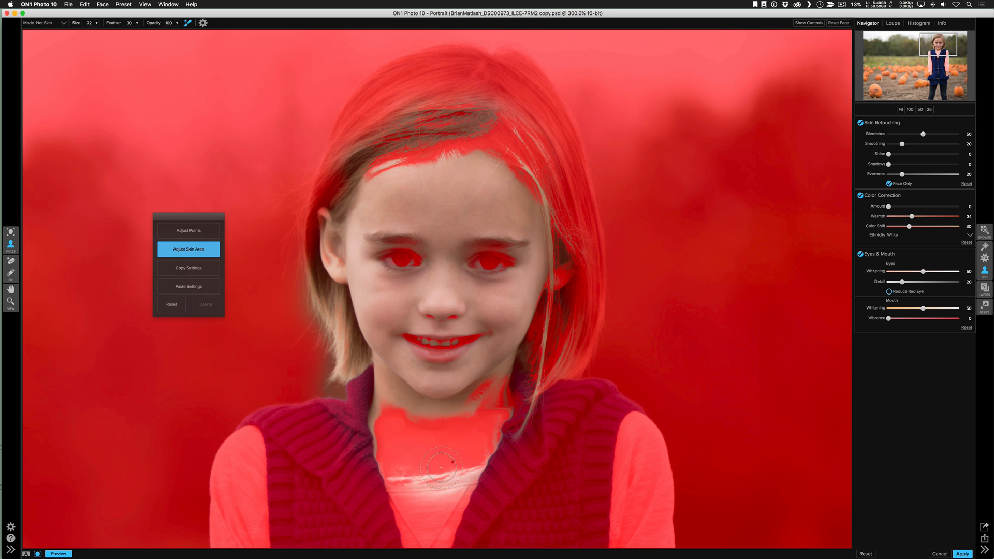
mouse_move(493, 432)
left_mouse_down()
mouse_move(487, 417)
mouse_move(467, 415)
mouse_move(412, 423)
left_mouse_up()
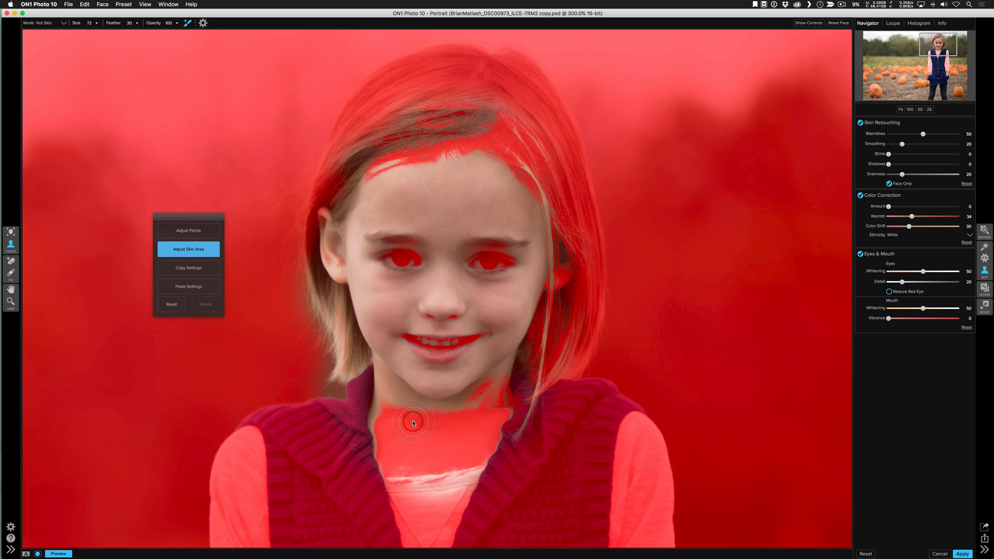
- Turn off Perfect Brush and paint the neck just below the jaw as Not Skin
left_click(188, 23)
left_click(188, 23)
mouse_move(396, 385)
left_mouse_down()
mouse_move(386, 424)
mouse_move(407, 460)
mouse_move(454, 429)
mouse_move(414, 424)
mouse_move(487, 414)
mouse_move(416, 430)
left_mouse_up()
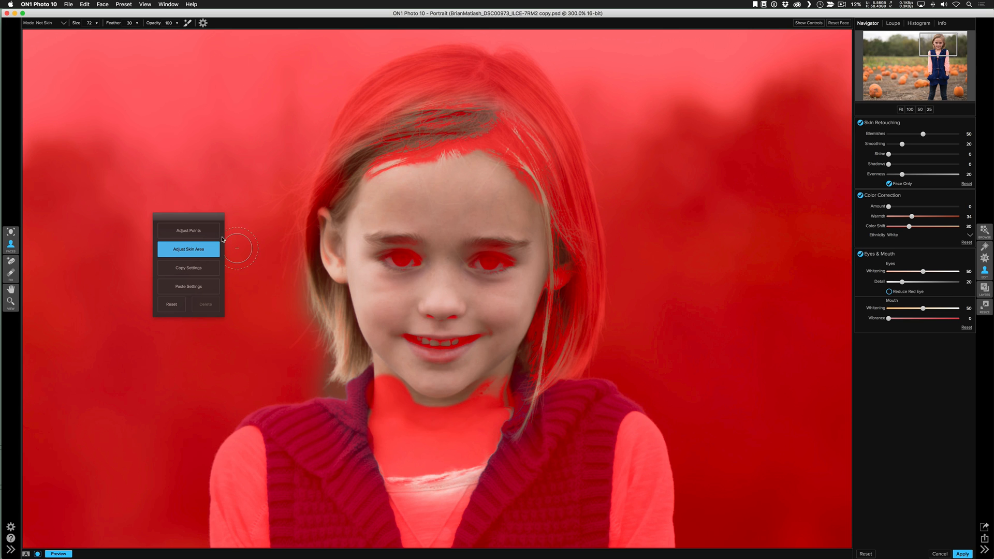
- Turn Perfect Brush back on, exclude the remaining hair beside the face from the skin area, and return to point adjustment
left_click(186, 24)
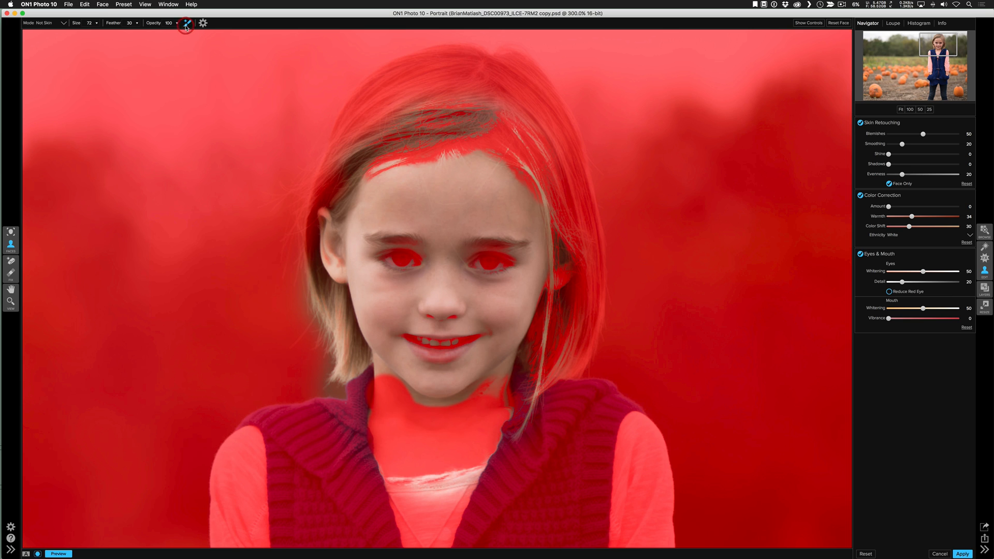
mouse_move(518, 375)
left_mouse_down()
mouse_move(501, 396)
mouse_move(509, 374)
mouse_move(499, 395)
mouse_move(501, 380)
mouse_move(489, 405)
mouse_move(462, 414)
mouse_move(399, 412)
mouse_move(384, 403)
mouse_move(375, 369)
mouse_move(338, 355)
mouse_move(318, 296)
mouse_move(338, 324)
mouse_move(347, 371)
mouse_move(338, 331)
mouse_move(340, 358)
mouse_move(349, 335)
mouse_move(350, 350)
mouse_move(335, 332)
left_mouse_up()
left_click(198, 235)
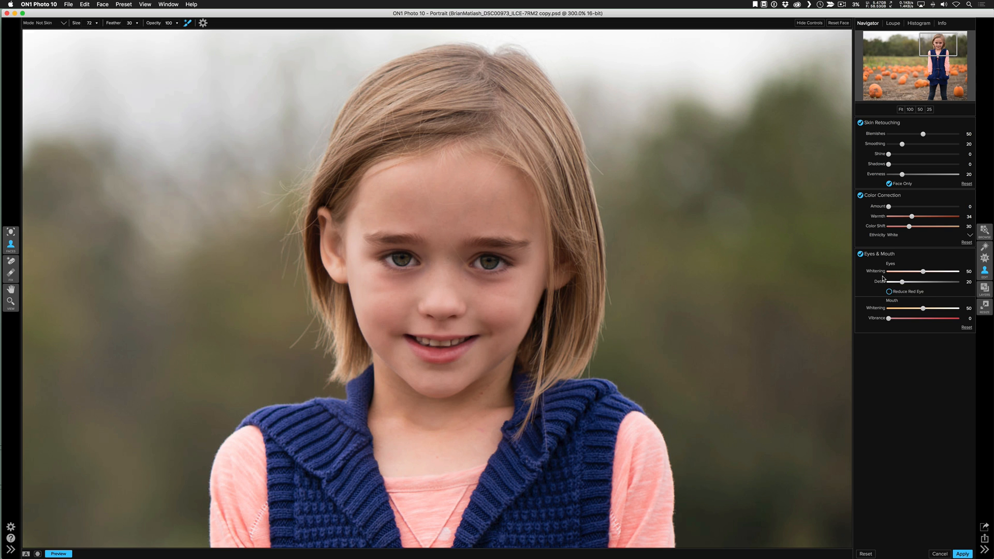
- Set the skin retouching to Blemishes 16, Smoothing 14, Shadows 100 and Evenness 42
left_click(900, 134)
left_click(899, 145)
left_click_drag(889, 164, 959, 165)
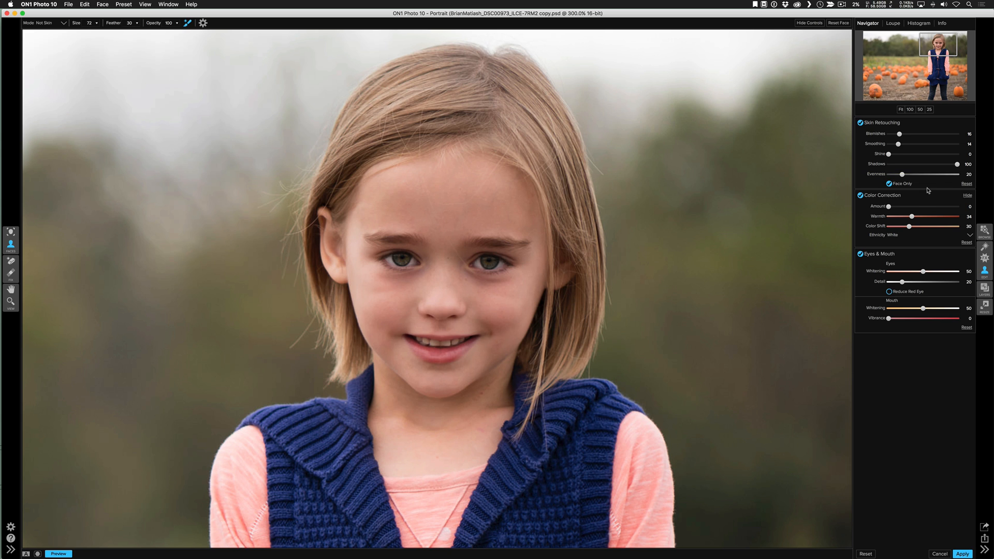
left_click(918, 175)
- Keep Eyes & Mouth enabled and set eye Whitening to 76, Detail to 27, mouth Whitening to 74 and Vibrance to 23
left_click(862, 255)
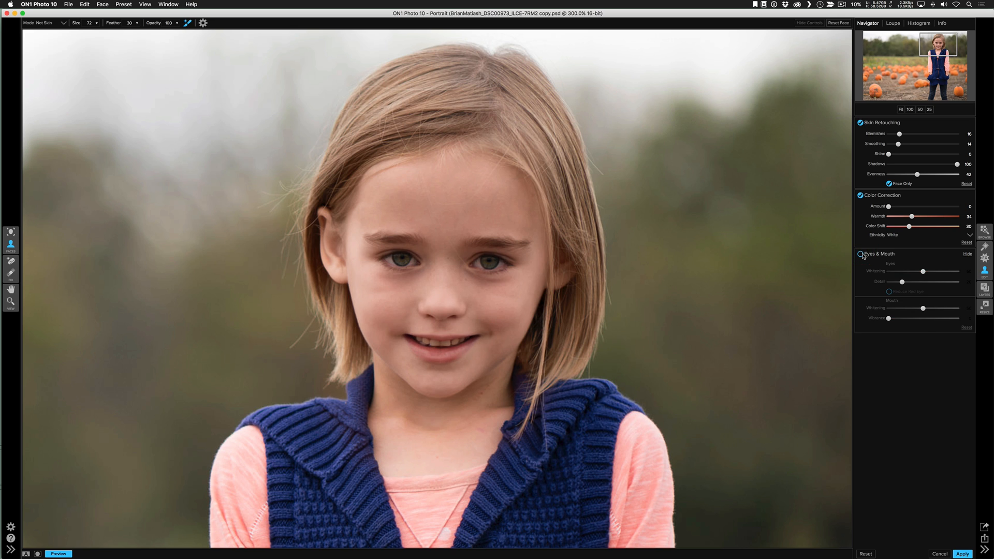
left_click(863, 255)
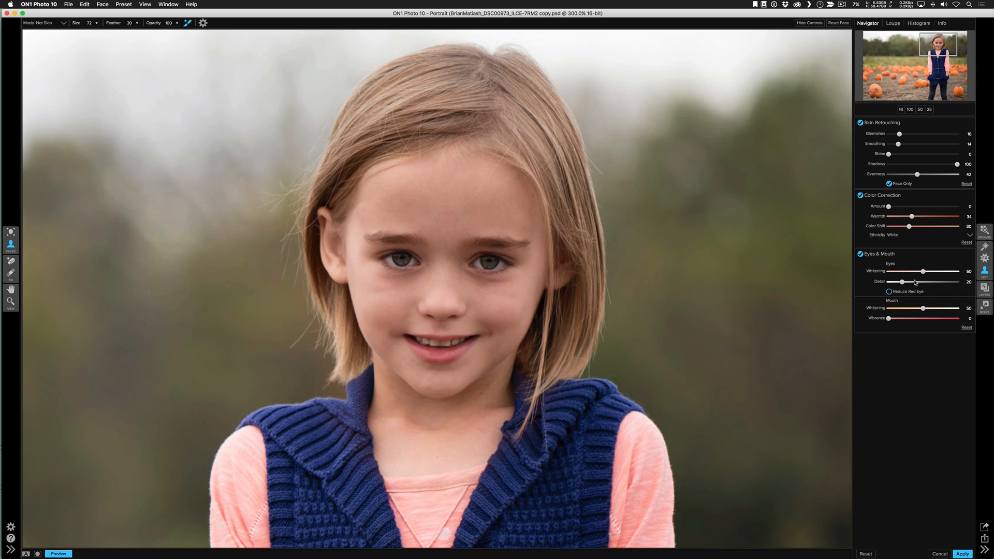
mouse_move(923, 272)
left_mouse_down()
mouse_move(942, 272)
mouse_move(920, 283)
left_mouse_up()
left_click_drag(920, 284, 907, 285)
left_click_drag(923, 309, 905, 319)
- Compare the retouched portrait with the original, both close up and with the whole photo in view
left_click(59, 554)
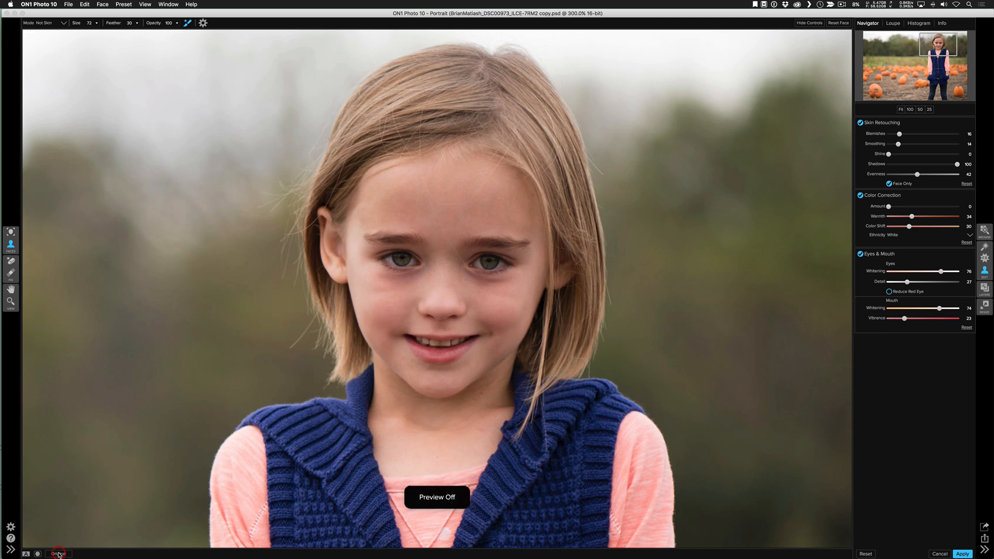
left_click(58, 554)
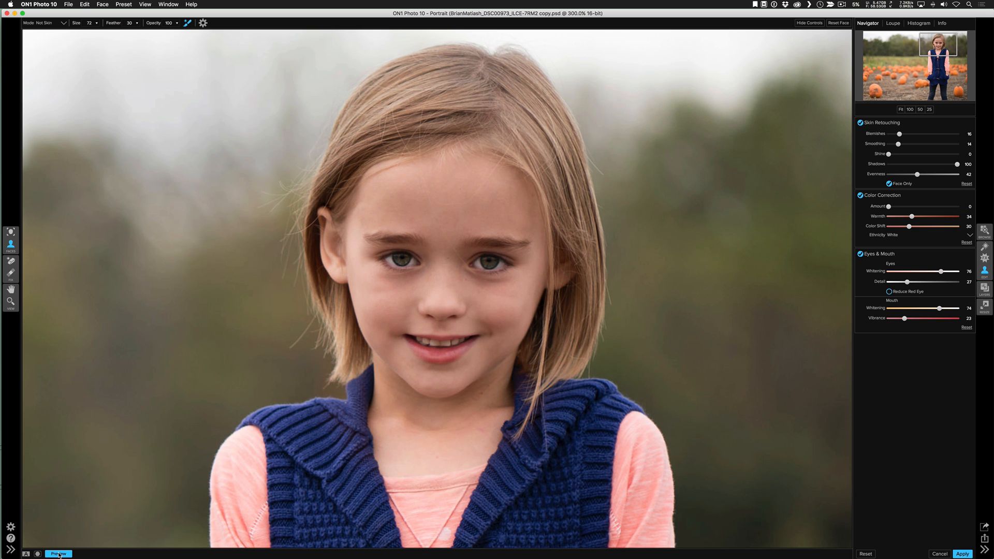
key("super+0")
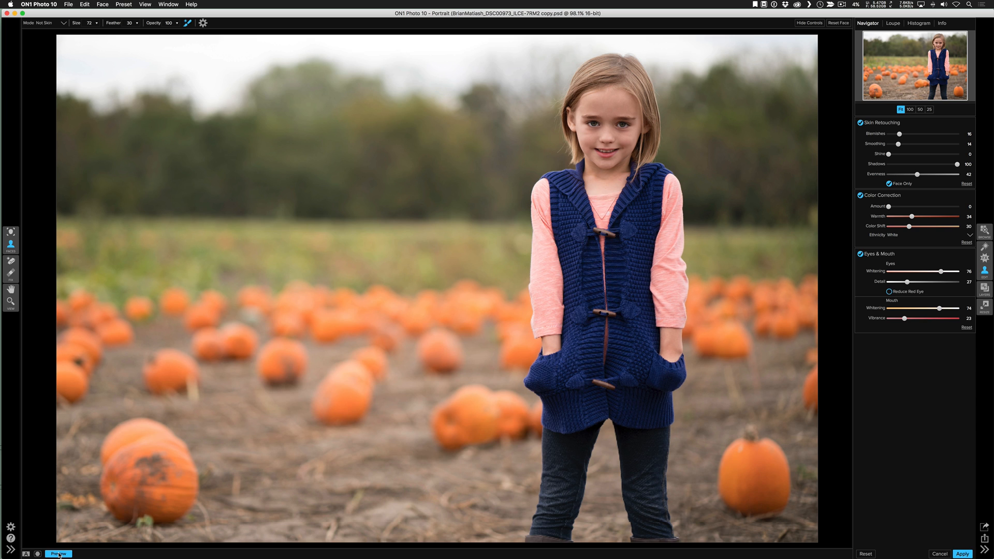
left_click(59, 554)
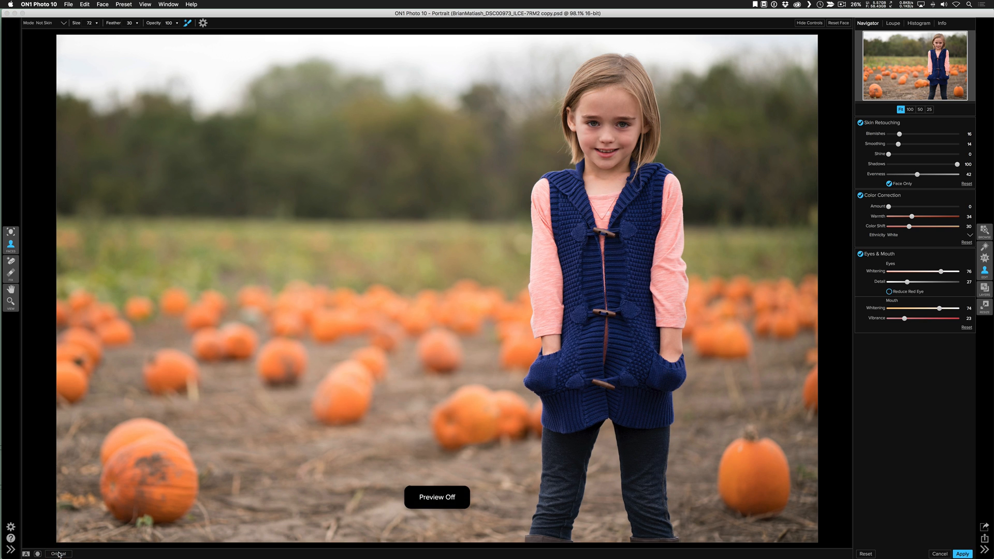
left_click(59, 554)
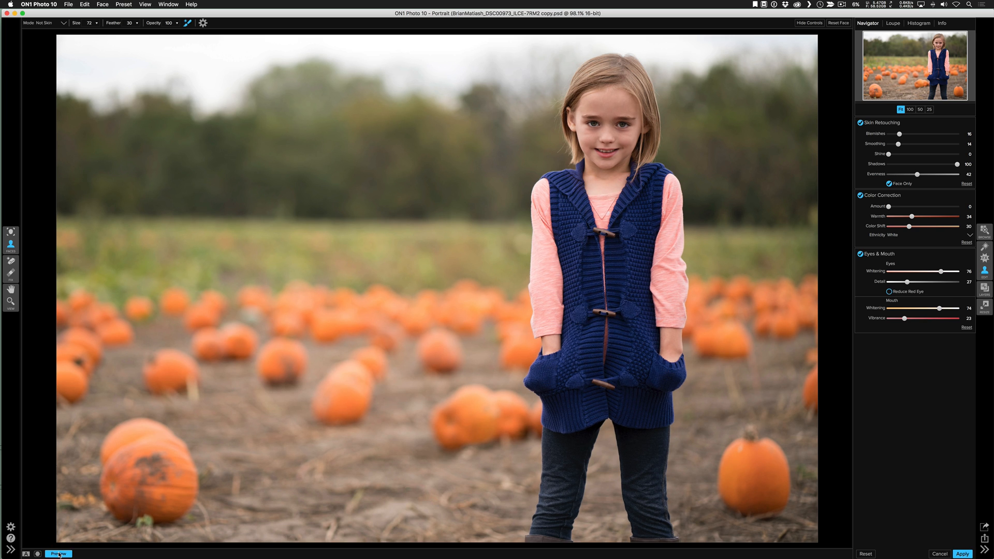
left_click(59, 554)
left_click(58, 555)
left_click(59, 554)
left_click(58, 554)
- Move the photo into the Effects module and add a Dynamic Contrast filter
left_click(984, 259)
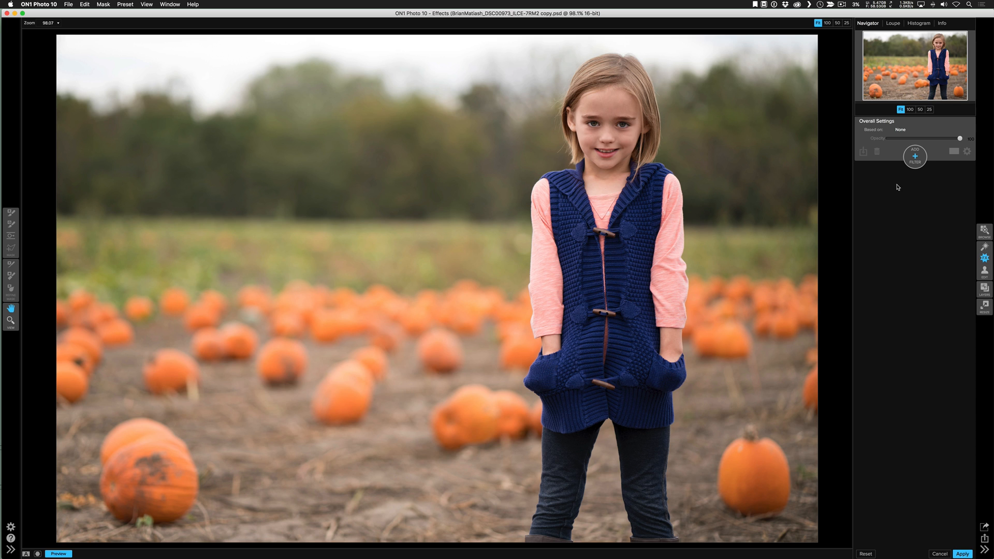
left_click(911, 167)
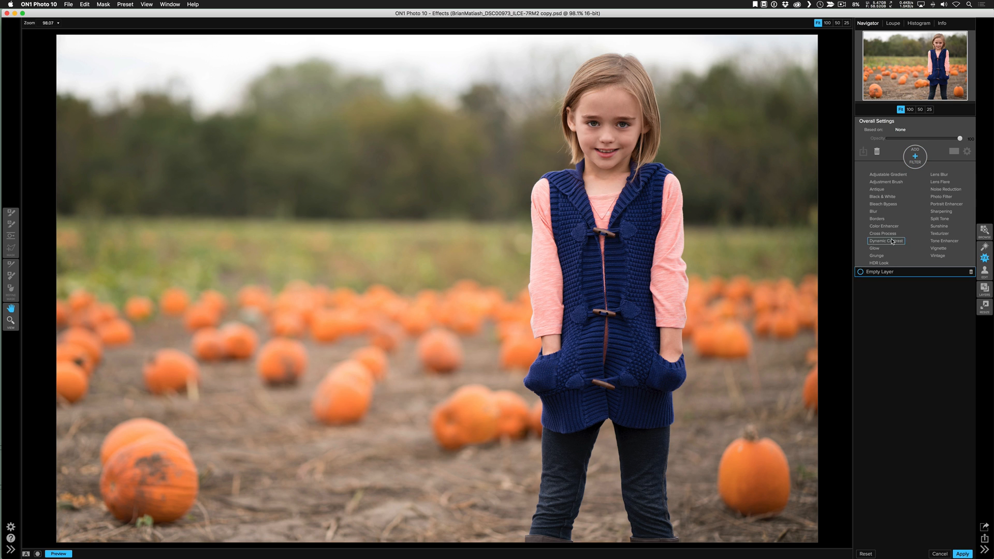
left_click(893, 242)
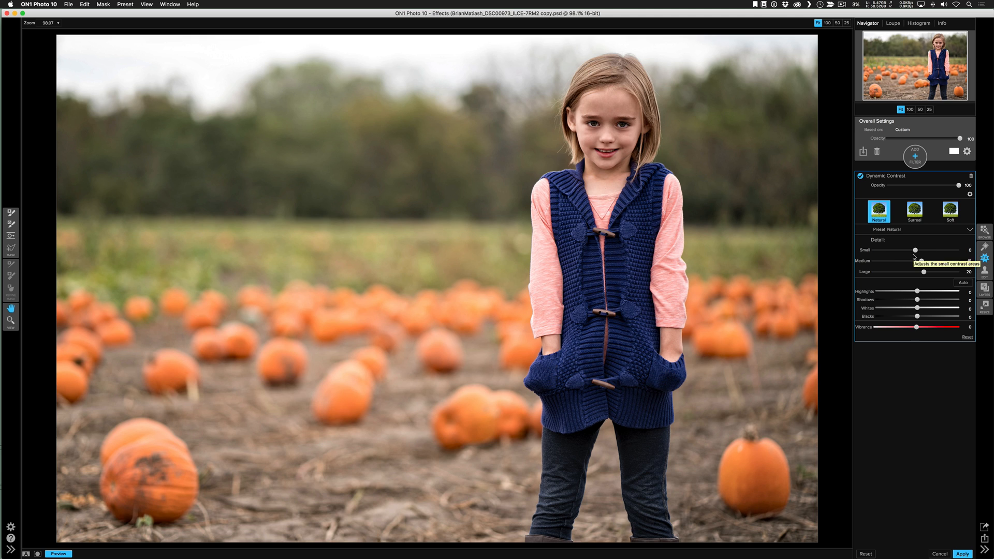
- Set the Dynamic Contrast filter's Large detail to 5 and Vibrance to 21
left_click(969, 272)
key("BackSpace")
key("Tab")
key("Tab")
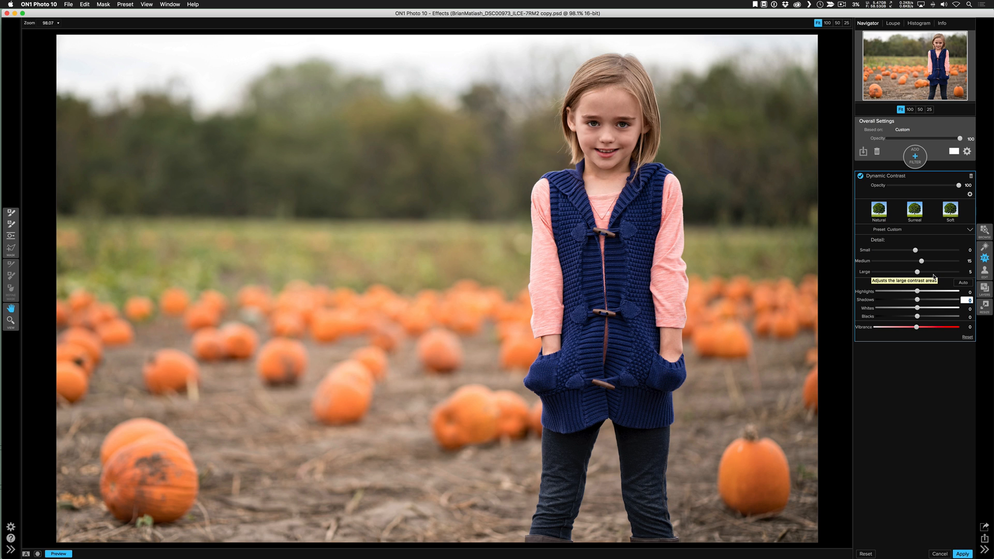
left_click(926, 328)
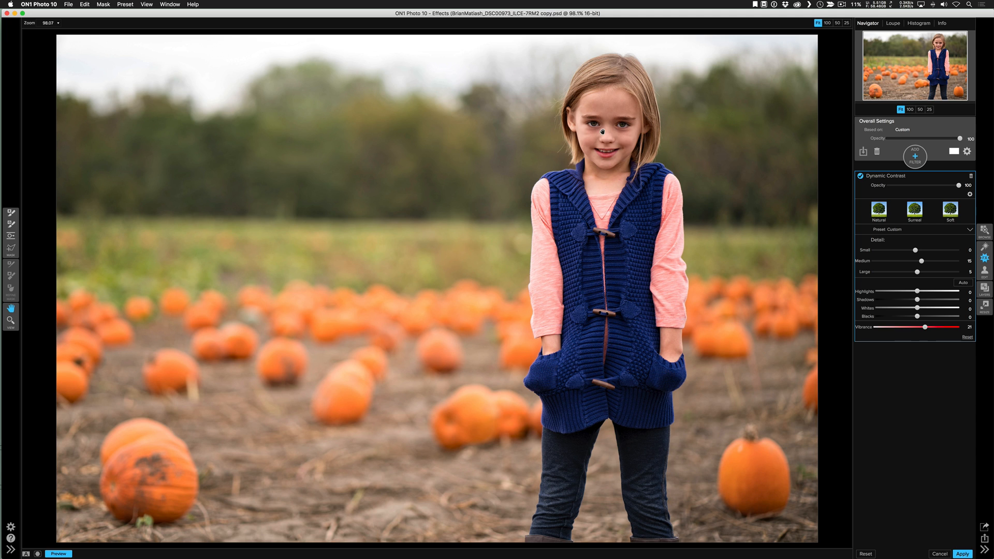
- Activate the masking brush in Paint Out mode for the Dynamic Contrast filter and enable Perfect Brush
left_click(11, 212)
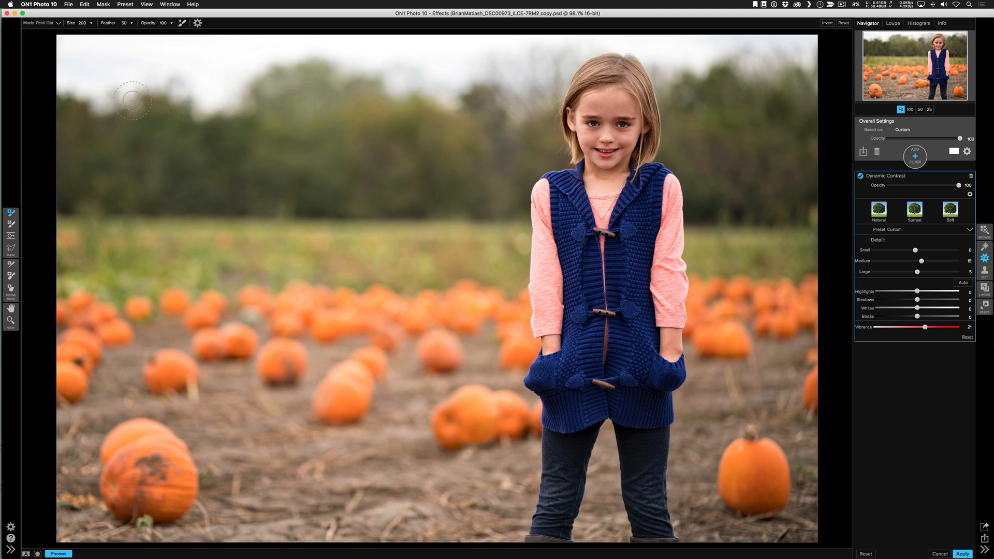
left_click(198, 24)
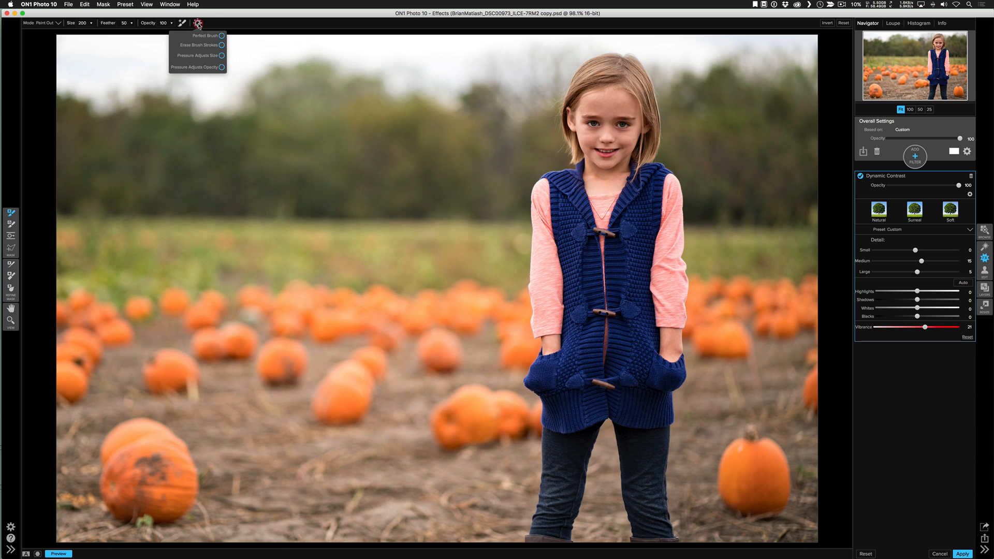
left_click(222, 36)
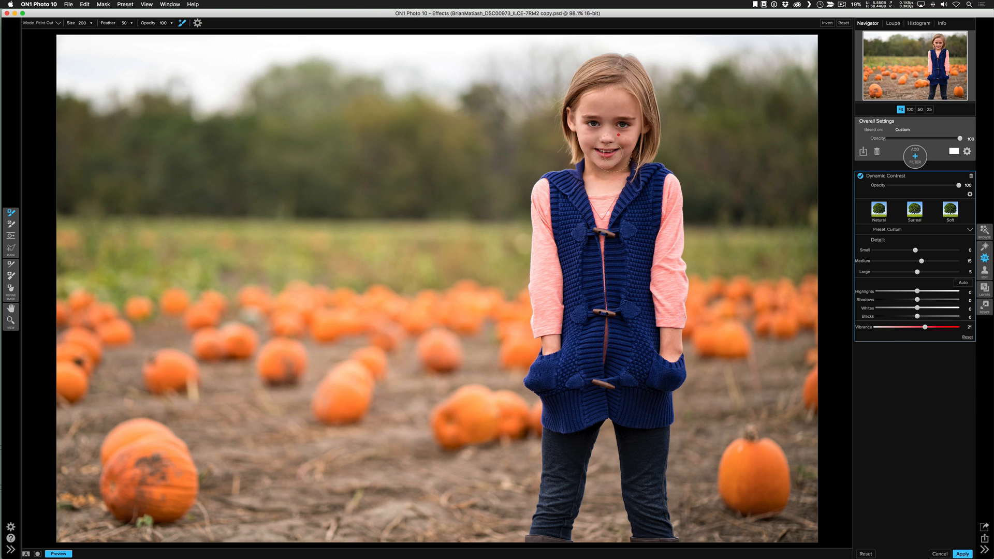
- Paint the Dynamic Contrast filter out of the girl's face and neck, showing the mask overlay to cover missed skin
mouse_move(603, 175)
left_mouse_down()
mouse_move(596, 186)
mouse_move(624, 183)
mouse_move(626, 125)
mouse_move(594, 122)
mouse_move(597, 184)
mouse_move(626, 135)
left_mouse_up()
left_click(594, 112)
left_click(37, 555)
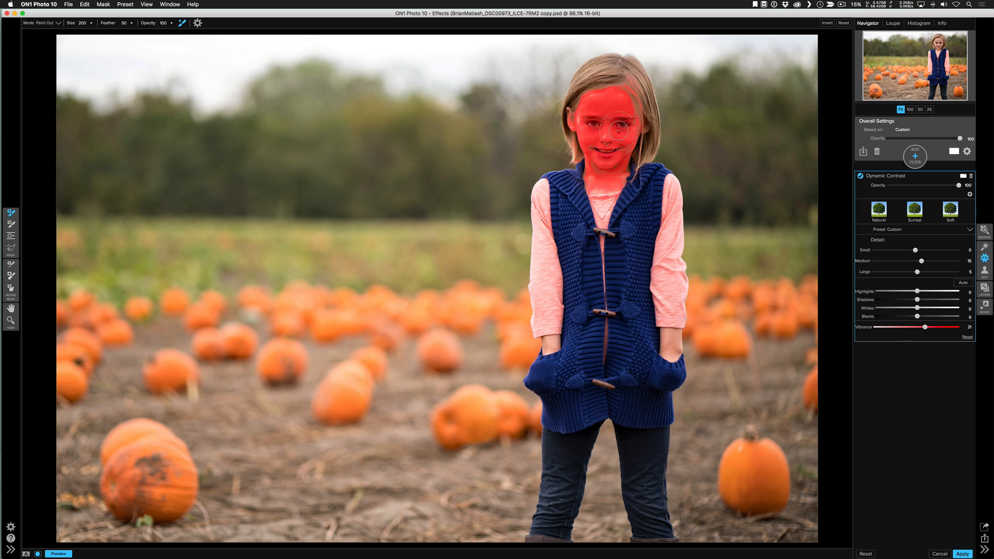
mouse_move(616, 171)
left_mouse_down()
mouse_move(594, 176)
mouse_move(594, 188)
mouse_move(613, 181)
left_mouse_up()
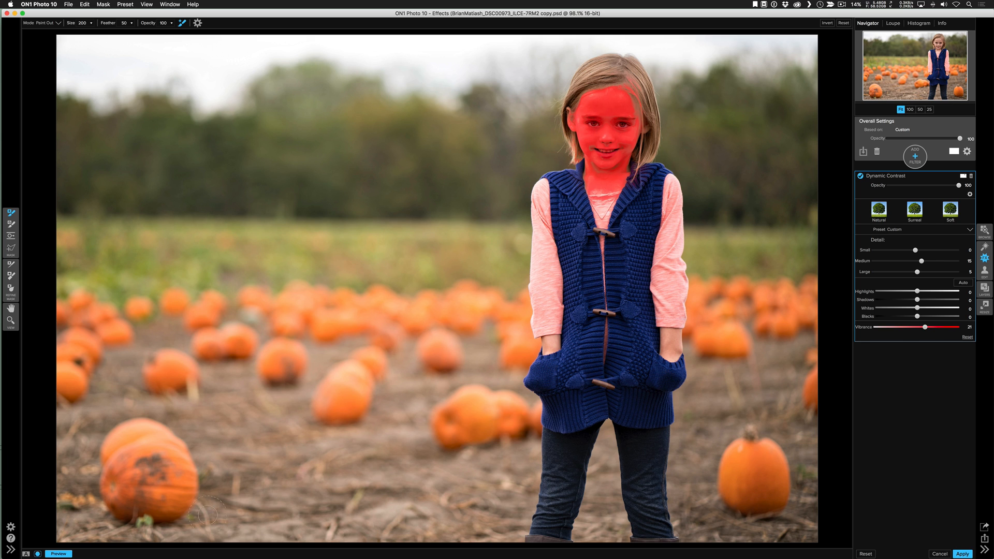
- Hide the mask overlay and add an Antique filter with its color set to Stockholm
left_click(38, 554)
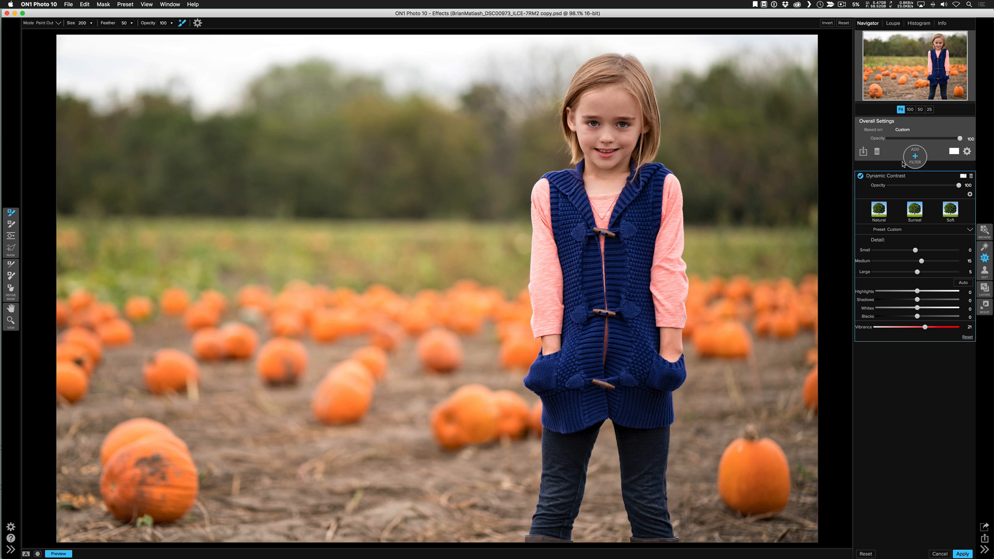
left_click(911, 162)
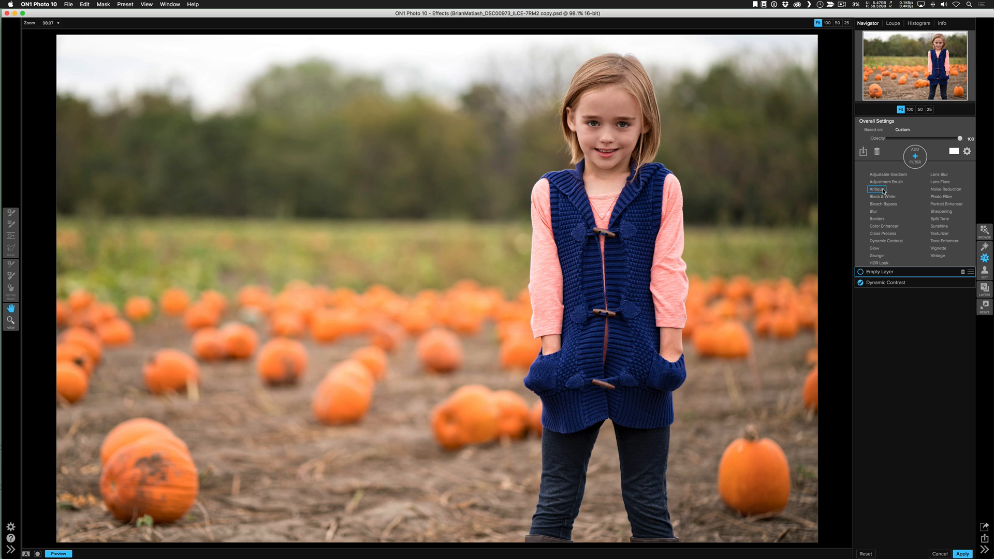
left_click(884, 190)
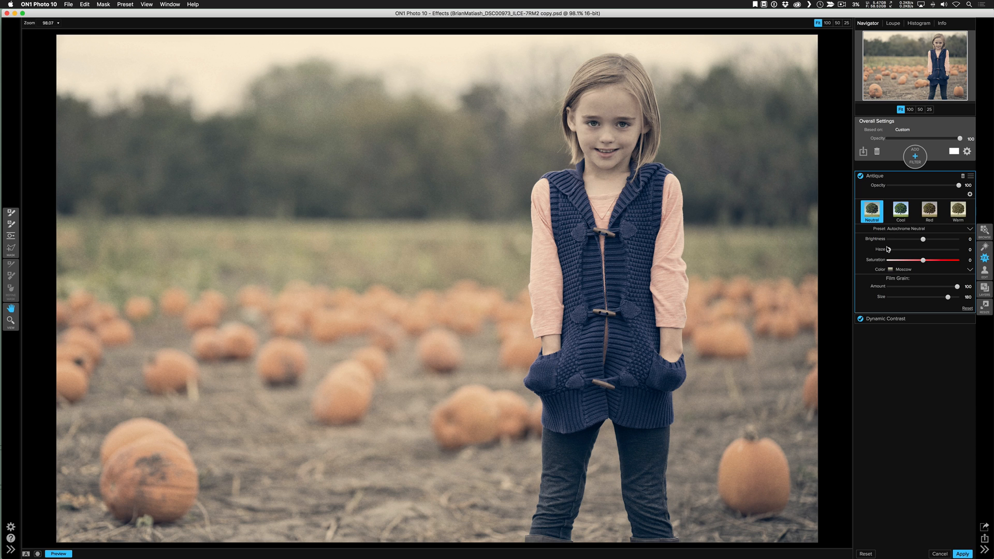
left_click(902, 270)
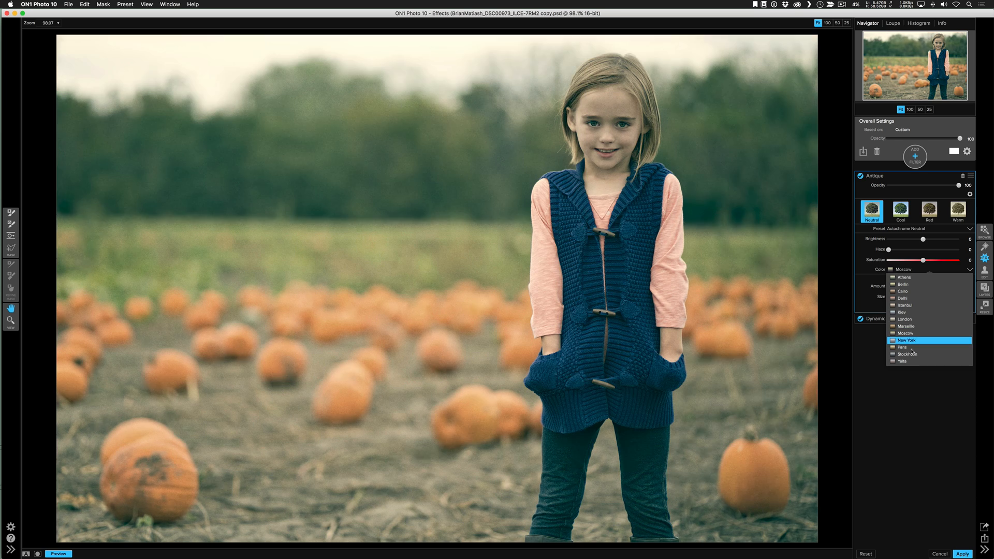
left_click(909, 354)
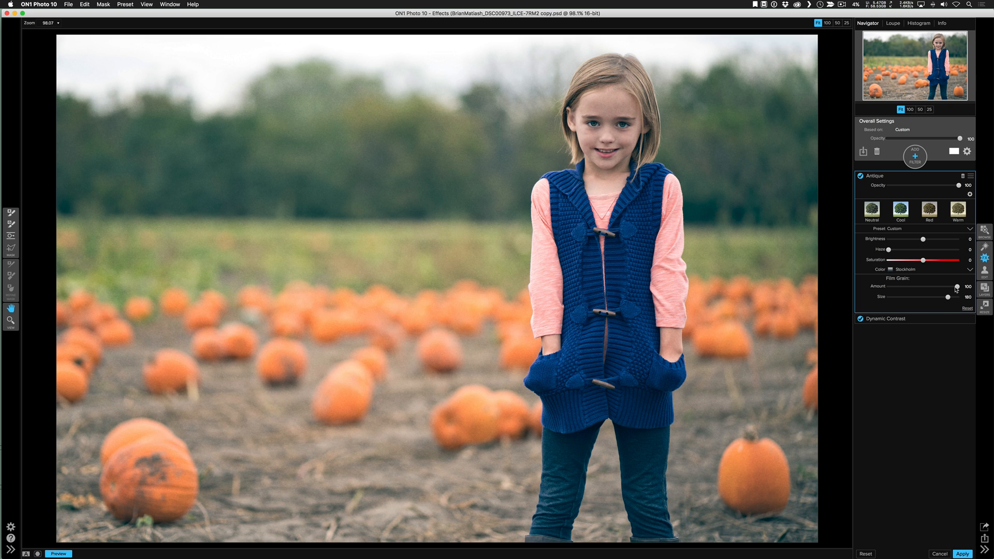
- Set the Antique filter's film grain amount to 0 and saturation to 15, and compare the photo with and without it
left_click_drag(956, 288, 878, 293)
left_click(927, 260)
left_click_drag(927, 260, 929, 262)
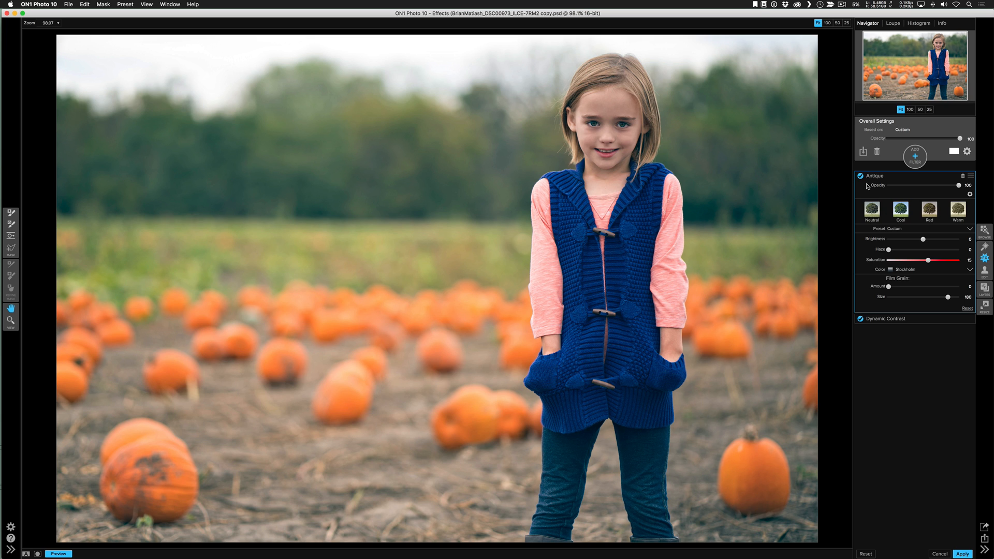
left_click(860, 177)
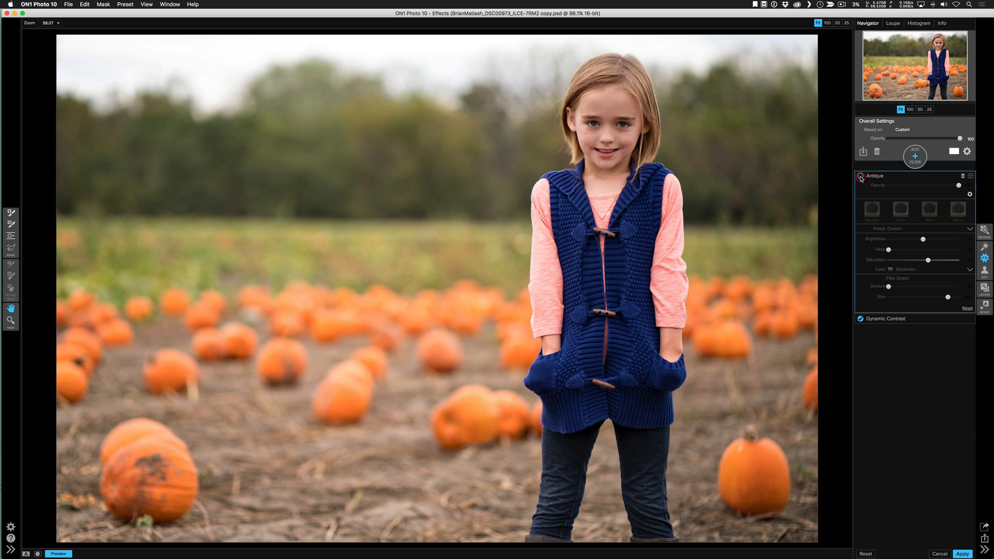
left_click(861, 176)
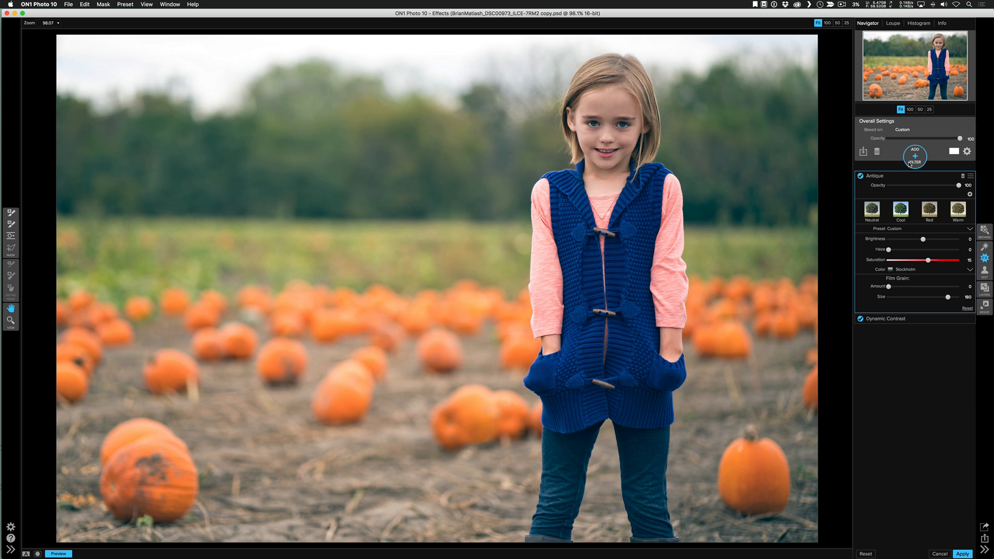
- Add a Sunshine filter and set its blending mode to Soft Light
left_click(911, 163)
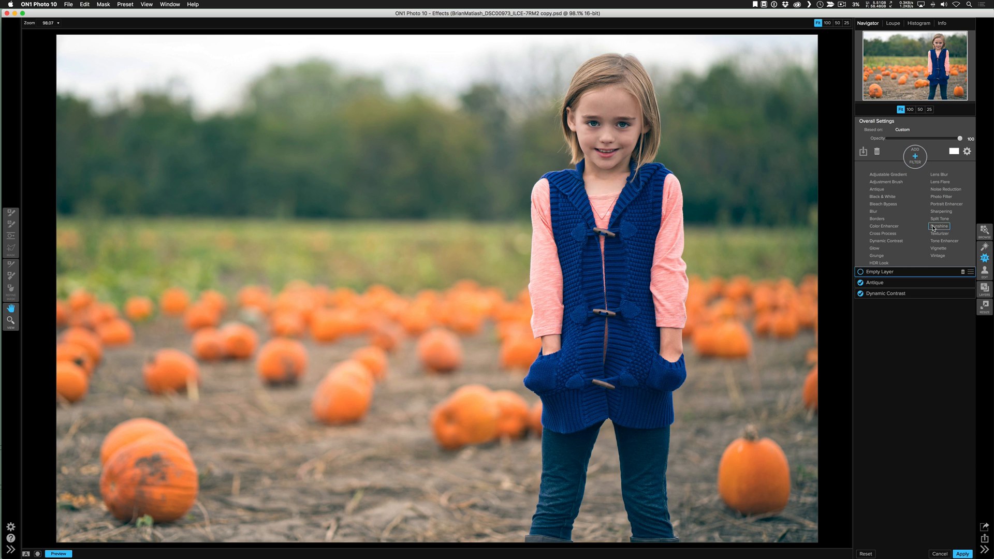
left_click(934, 228)
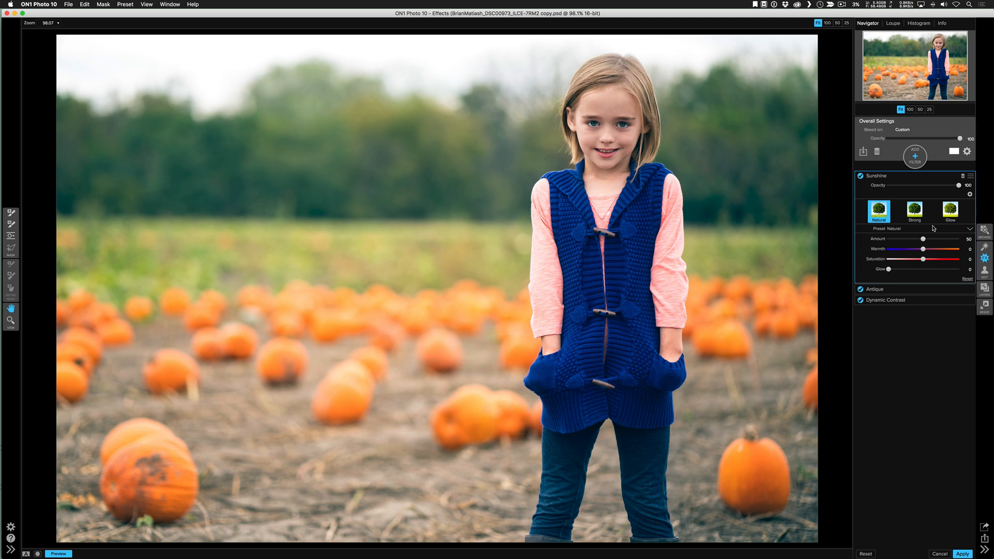
left_click(970, 195)
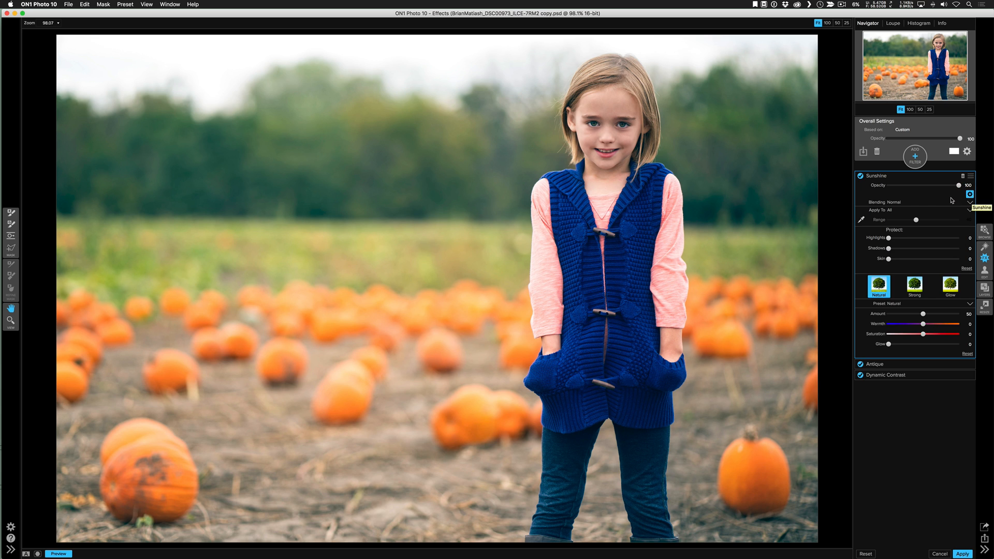
left_click(901, 202)
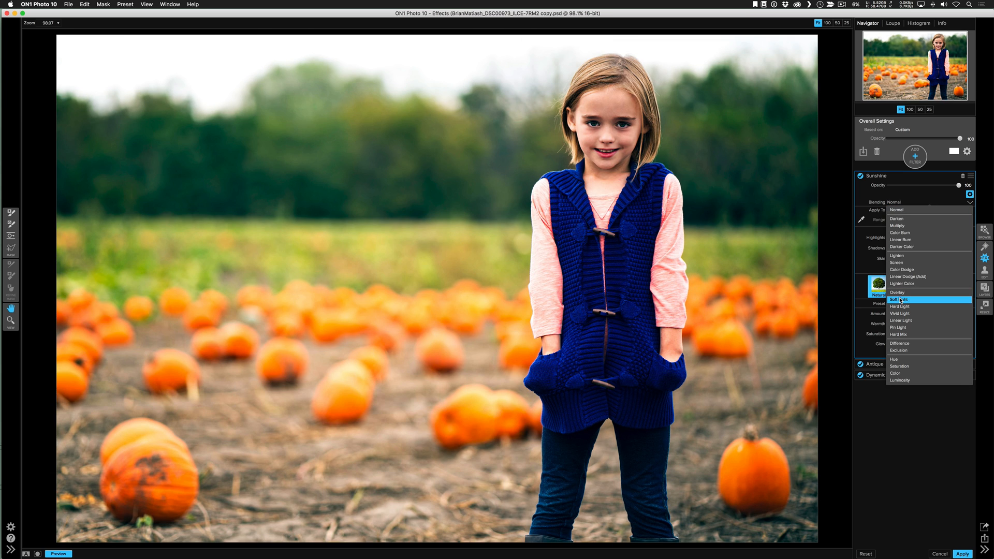
left_click(900, 300)
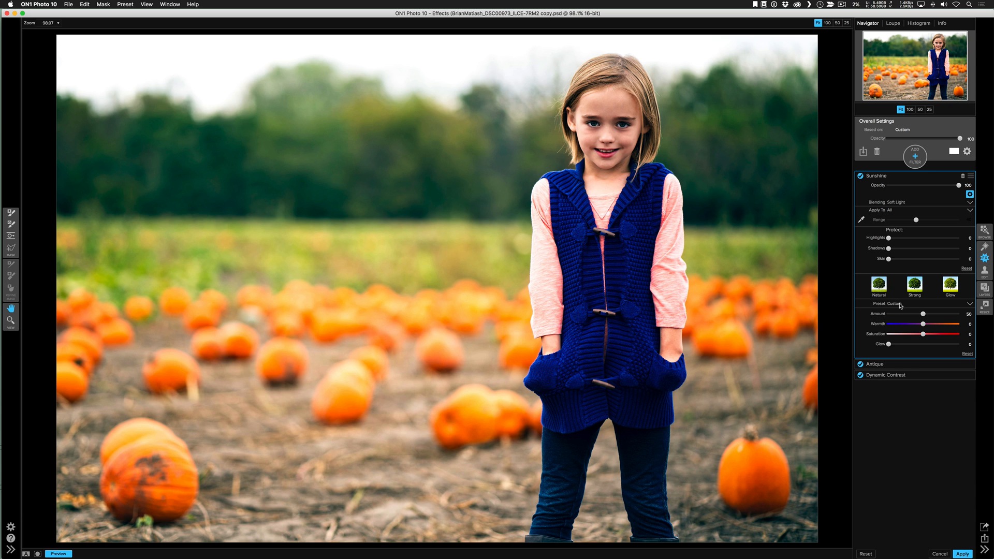
- Set the Sunshine filter's Glow to 31 and Warmth to 16, and compare the photo with and without it
left_click(904, 344)
left_click_drag(905, 345, 930, 325)
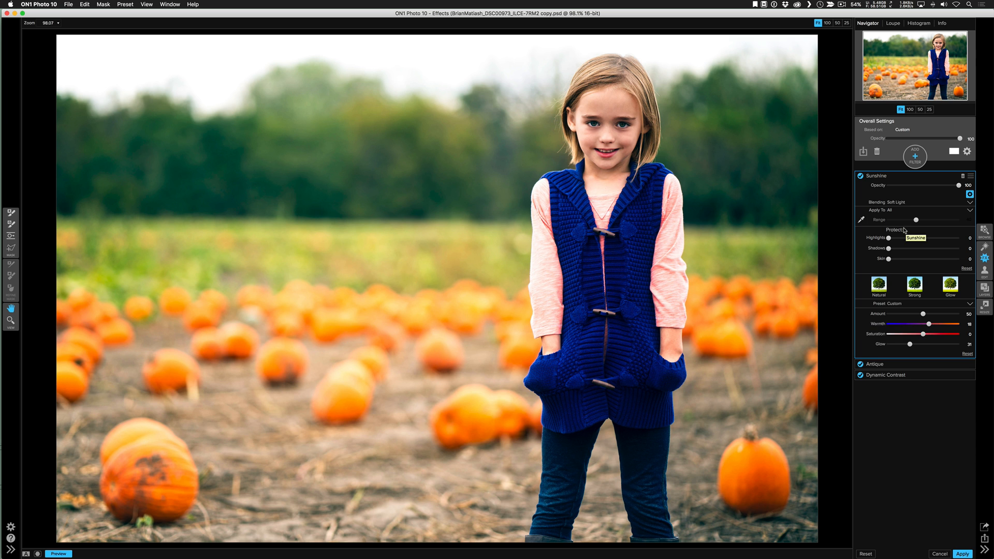
left_click(861, 176)
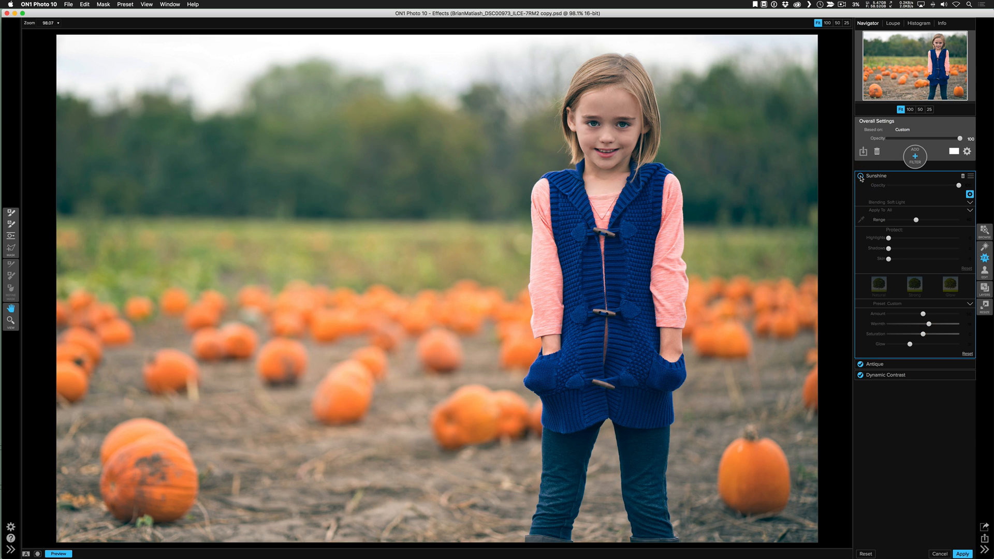
left_click(861, 176)
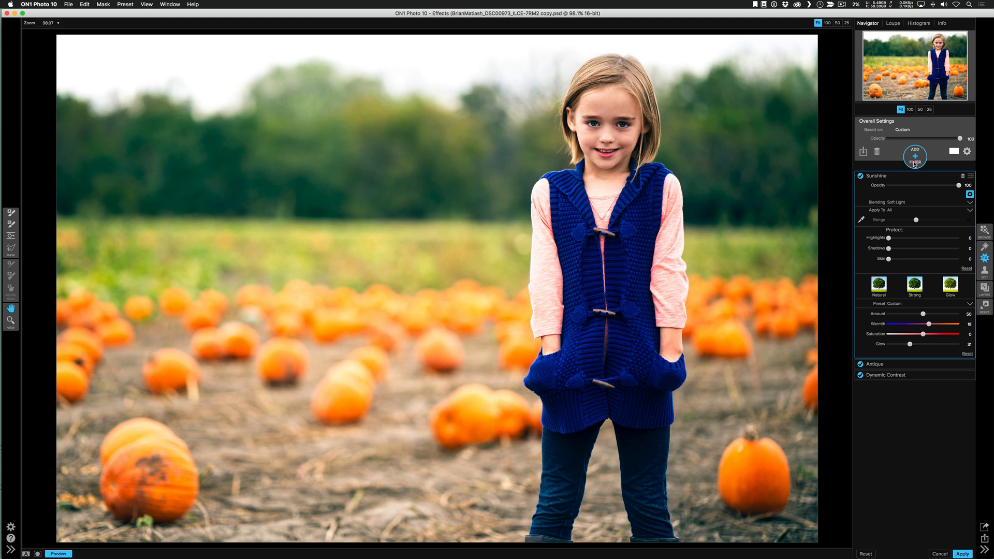
- Add a Vignette filter centered on the girl's face and set its brightness to -59
left_click(915, 158)
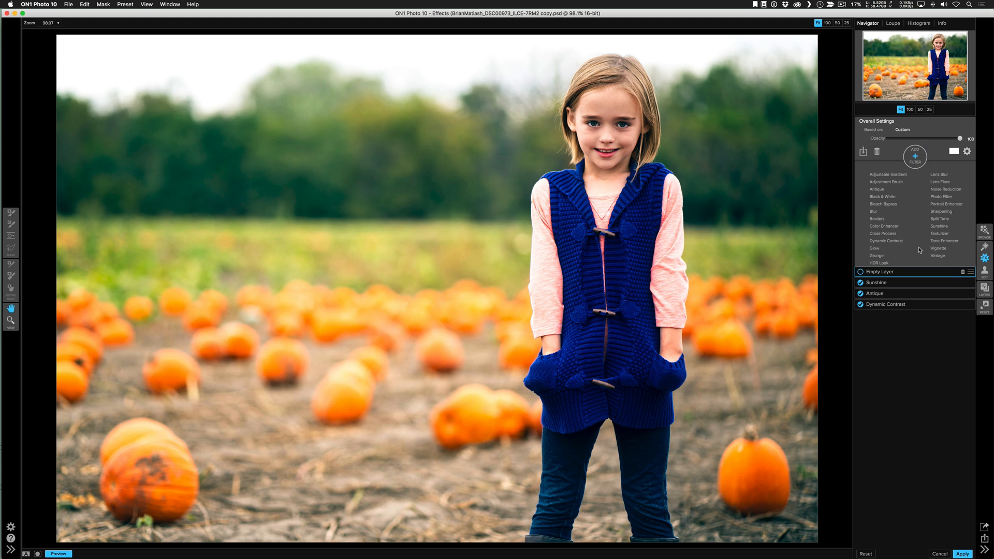
left_click(937, 249)
left_click(864, 293)
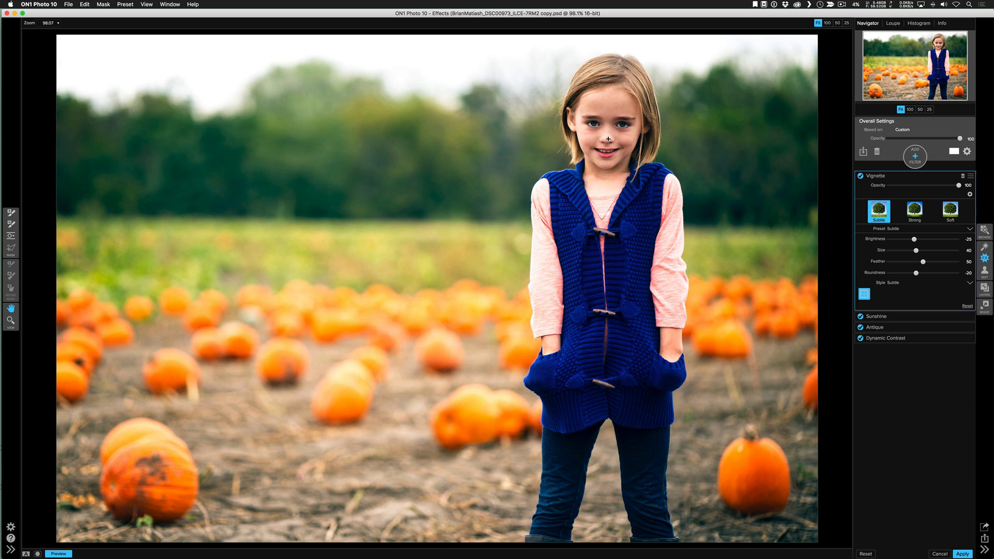
left_click(608, 139)
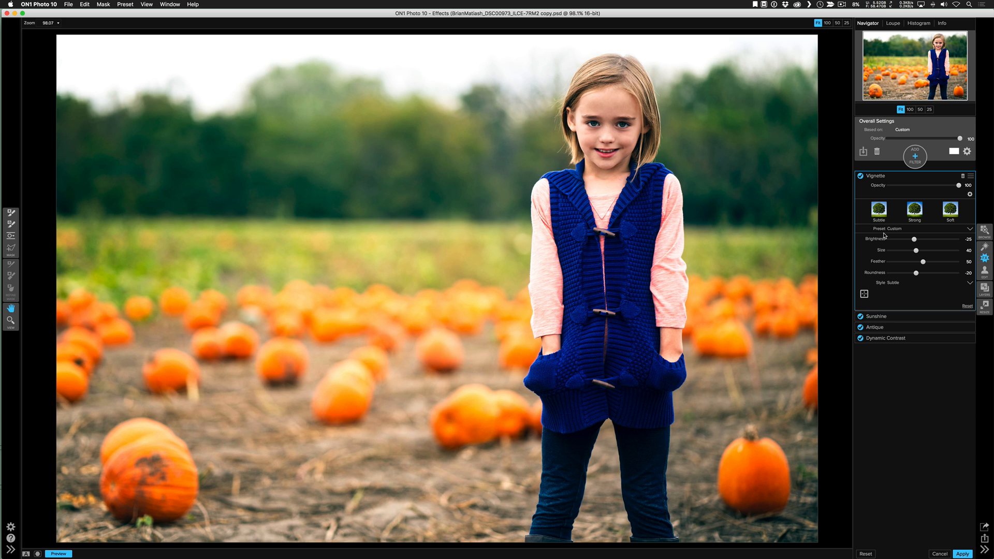
left_click_drag(913, 241, 903, 241)
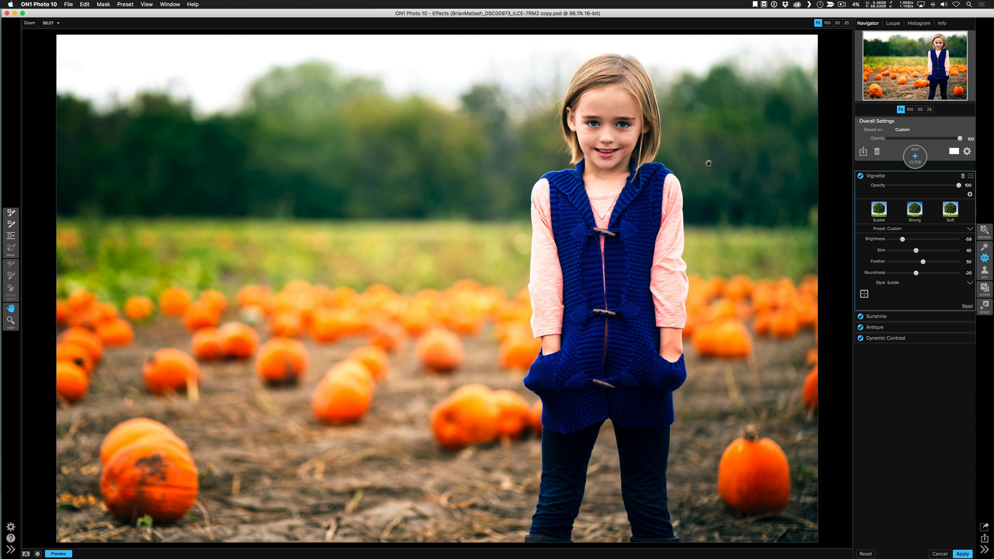
- Add a Texturizer filter and apply its Rice Paper Vignette preset
left_click(914, 157)
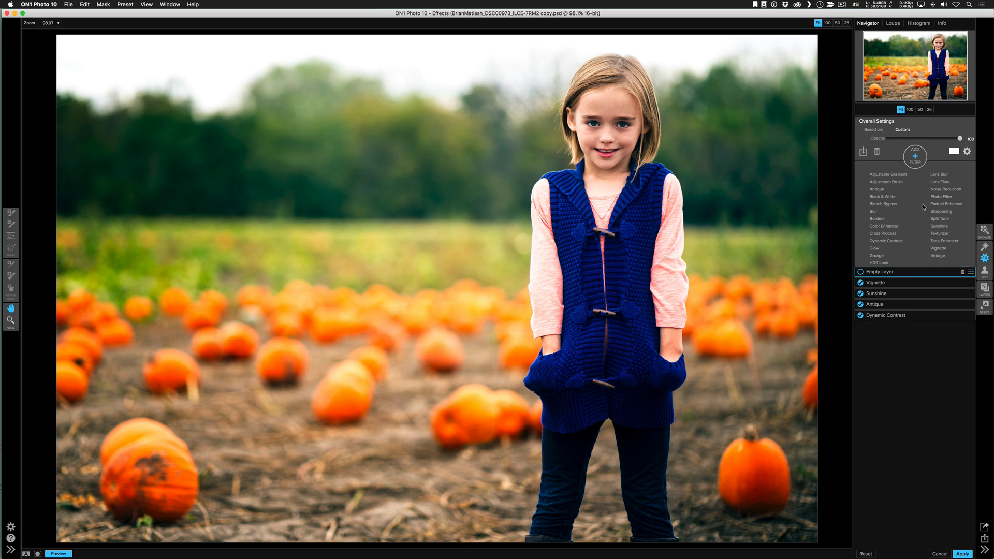
left_click(940, 233)
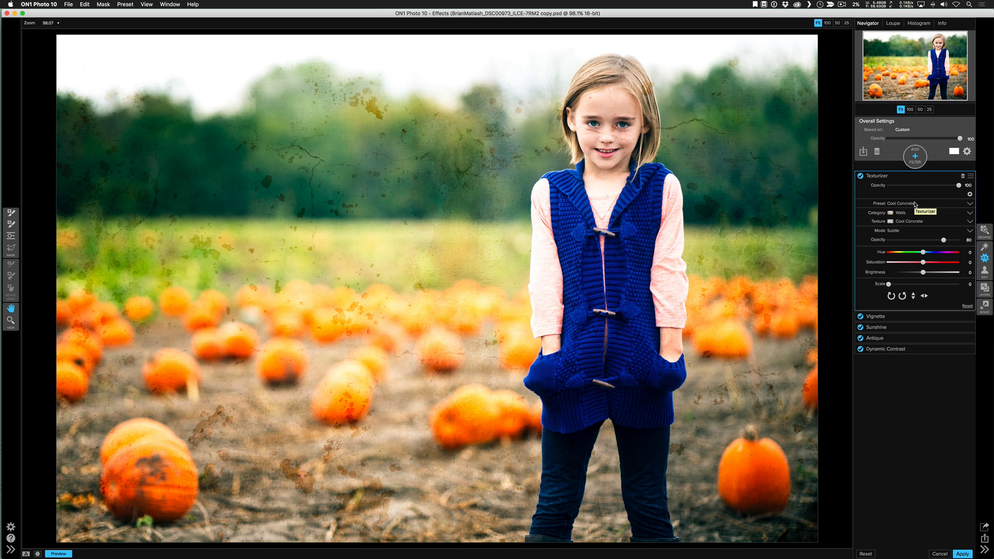
left_click(917, 205)
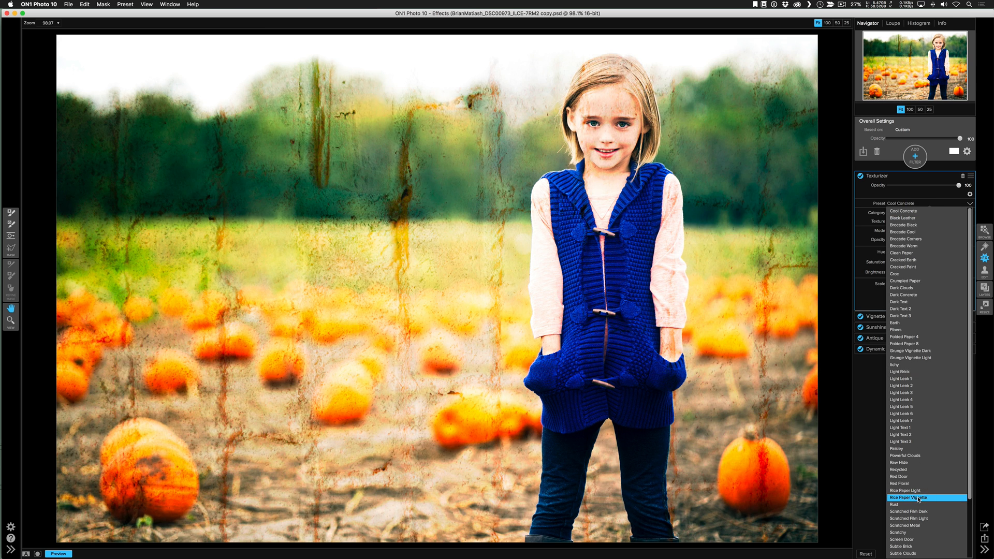
left_click(919, 499)
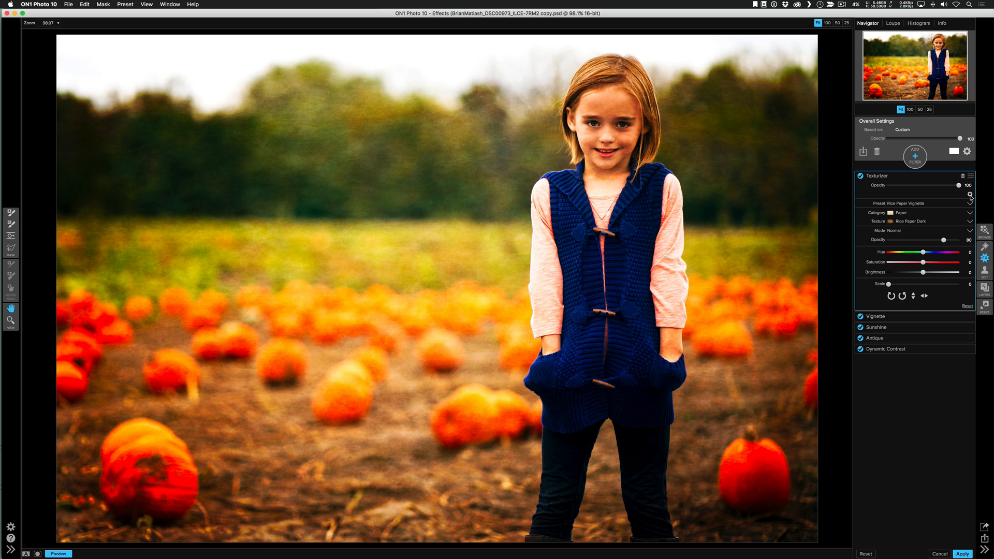
- Set the Texturizer filter's blending mode to Soft Light and lower the overall effects opacity to 61
left_click(970, 195)
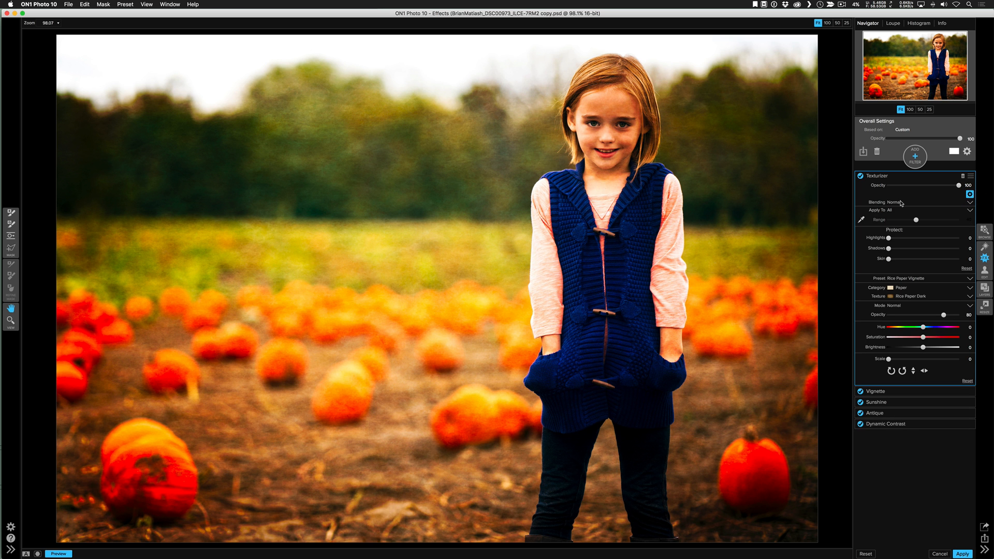
left_click(902, 202)
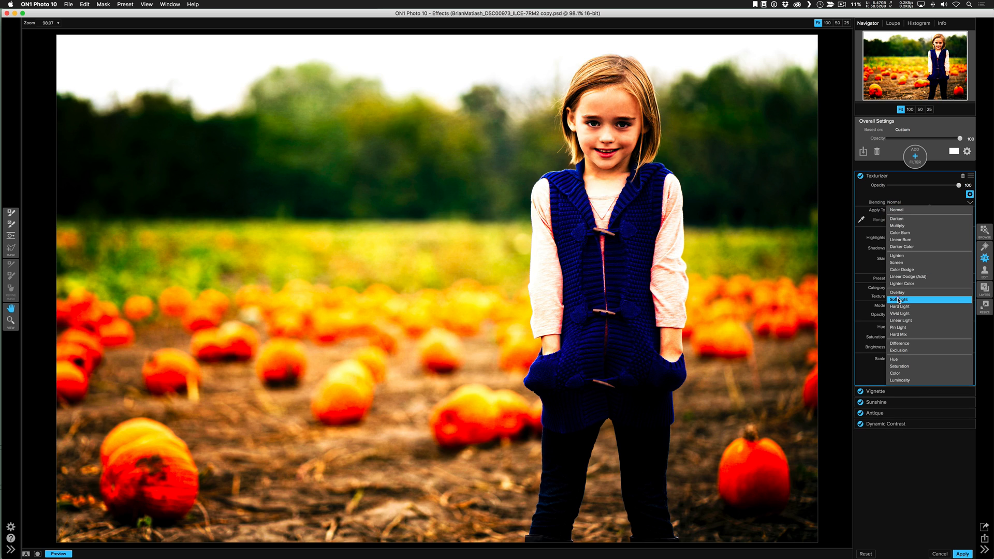
left_click(899, 300)
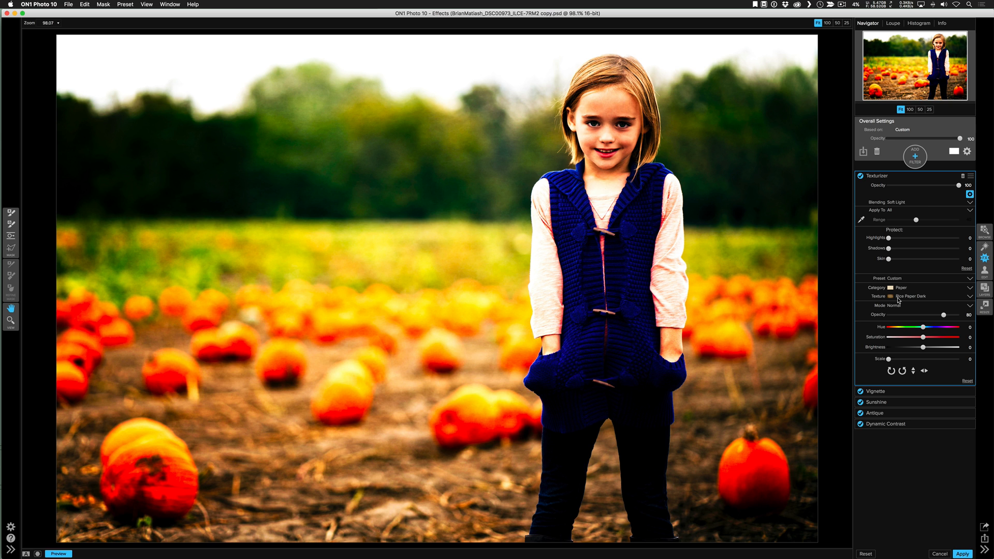
left_click(937, 138)
left_click_drag(937, 138, 932, 140)
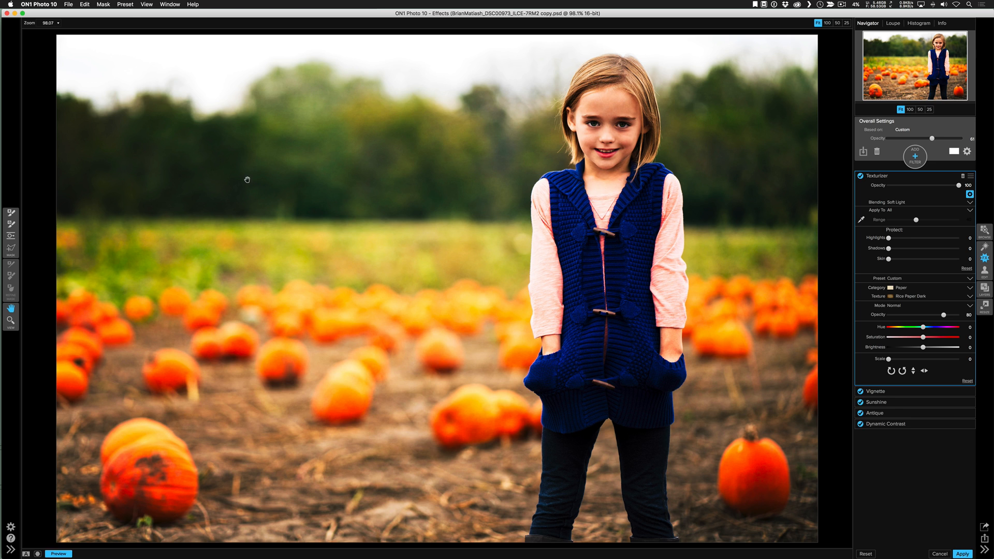
- Paint the Texturizer filter out of the girl's face with the masking brush at size 400 and opacity 30, and compare with the original
left_click(11, 212)
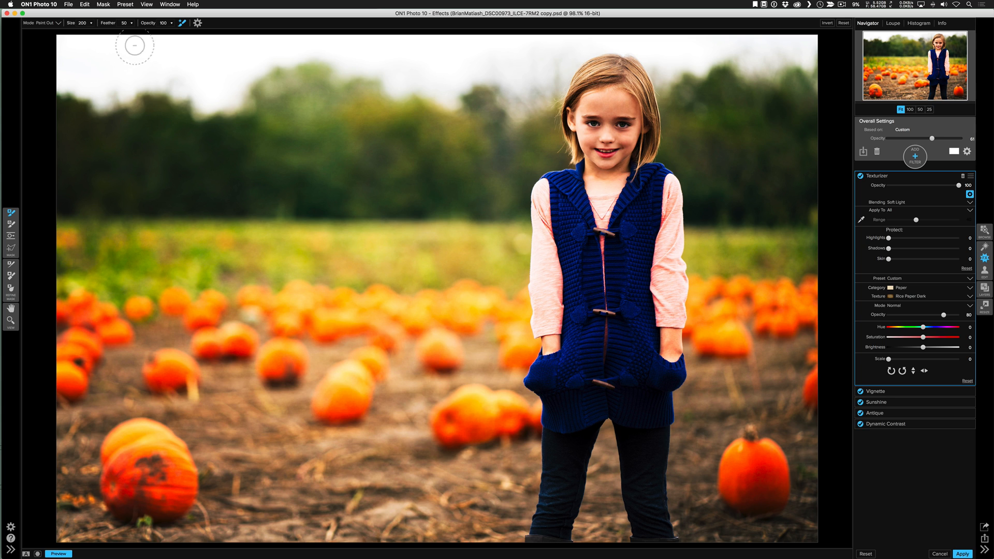
left_click(171, 23)
left_click_drag(169, 31, 142, 31)
key("bracketright")
key("bracketright")
key("bracketright")
key("bracketright")
mouse_move(625, 138)
left_mouse_down()
mouse_move(618, 116)
mouse_move(602, 115)
mouse_move(590, 154)
mouse_move(598, 170)
mouse_move(616, 157)
mouse_move(618, 134)
mouse_move(600, 103)
mouse_move(587, 145)
mouse_move(615, 176)
mouse_move(604, 108)
mouse_move(595, 184)
mouse_move(623, 179)
mouse_move(604, 187)
mouse_move(615, 154)
mouse_move(618, 177)
left_mouse_up()
left_click(59, 555)
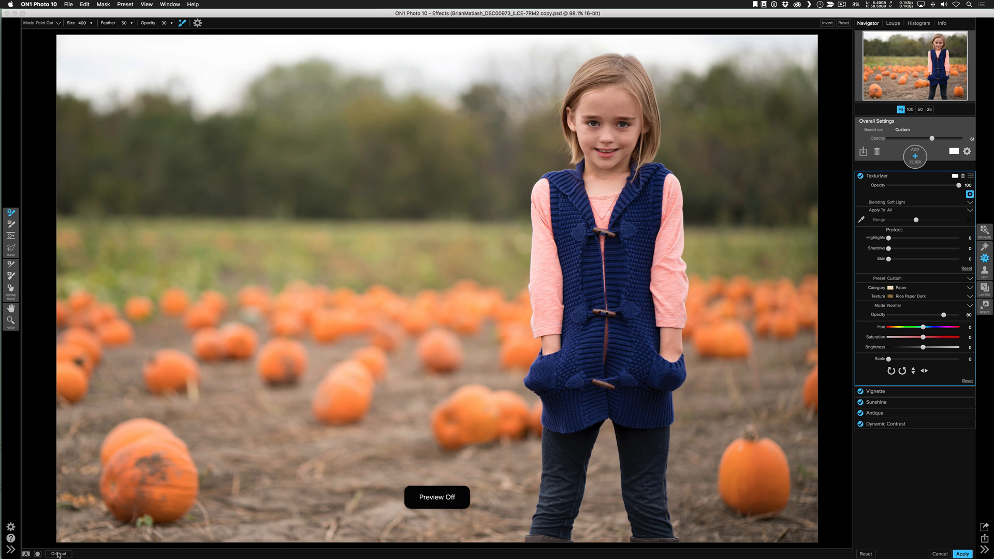
left_click(59, 554)
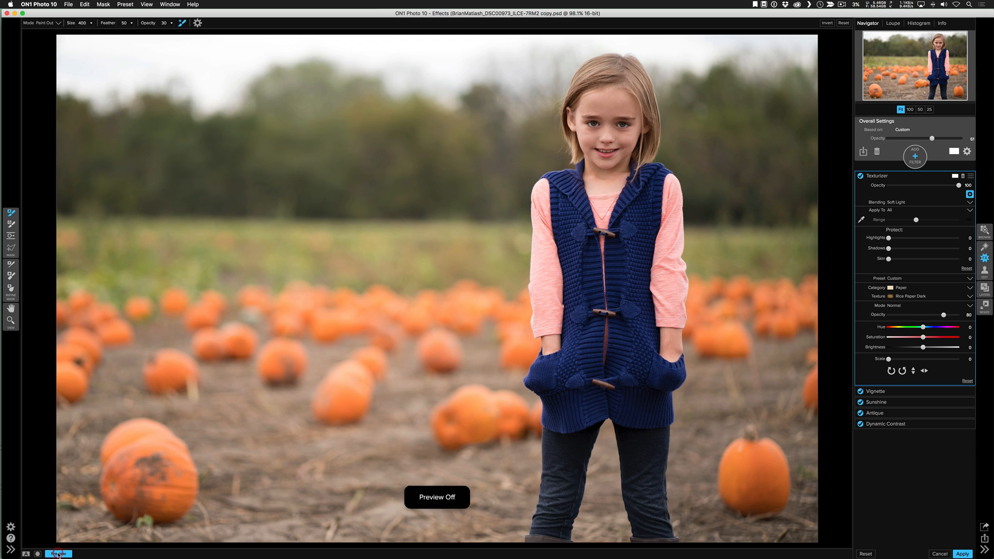